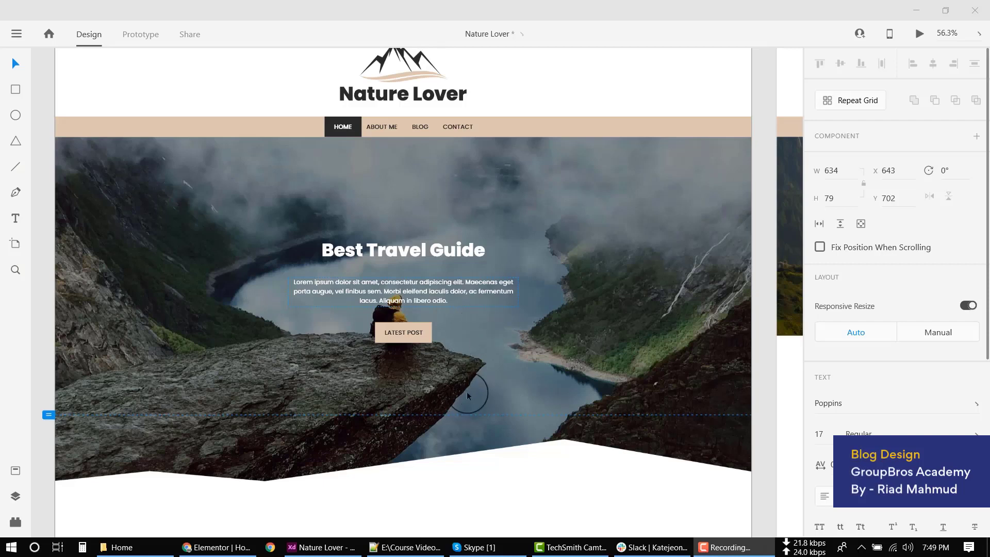
Review the About Me and Featured Places sections in the Nature Lover mockup
key(Escape)
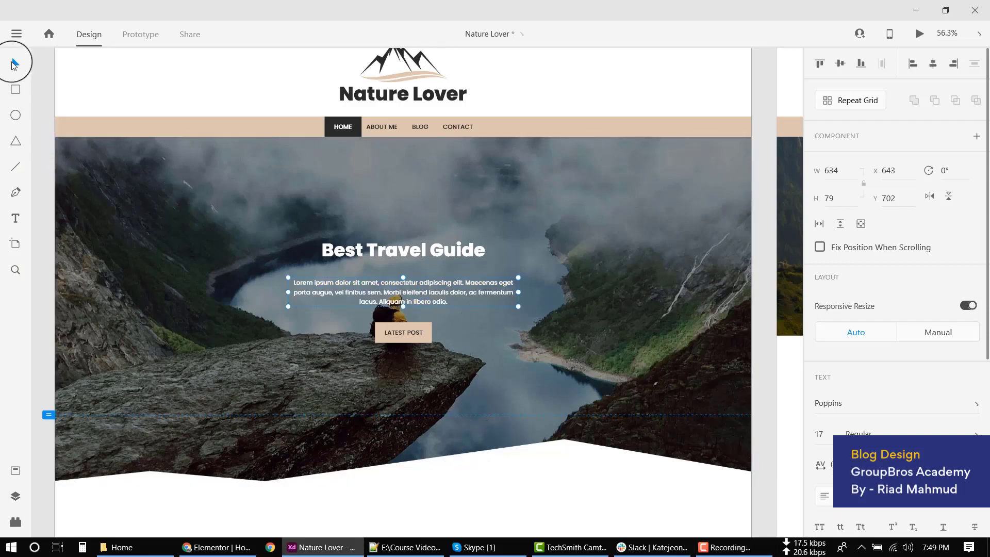
scroll(480, 409, down, 8)
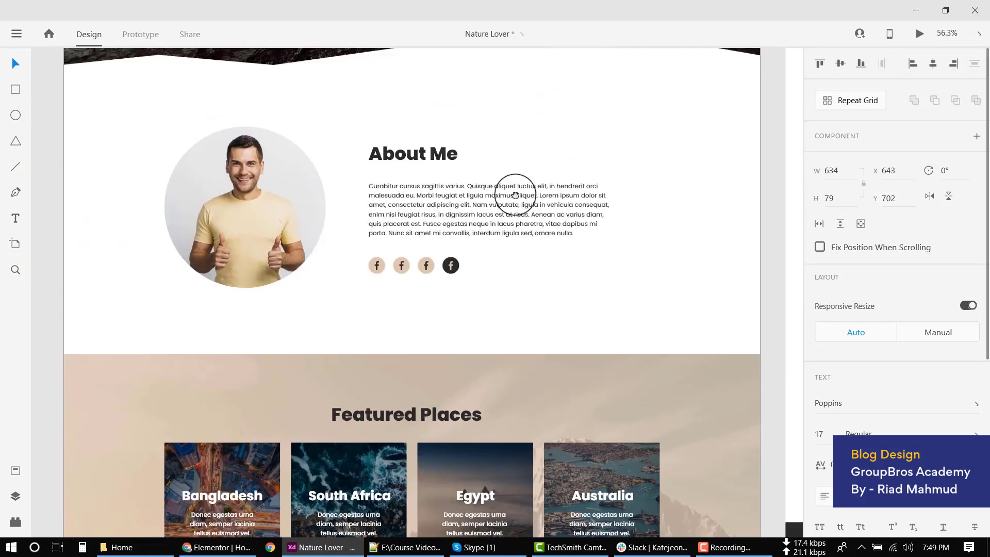
scroll(584, 312, up, 1)
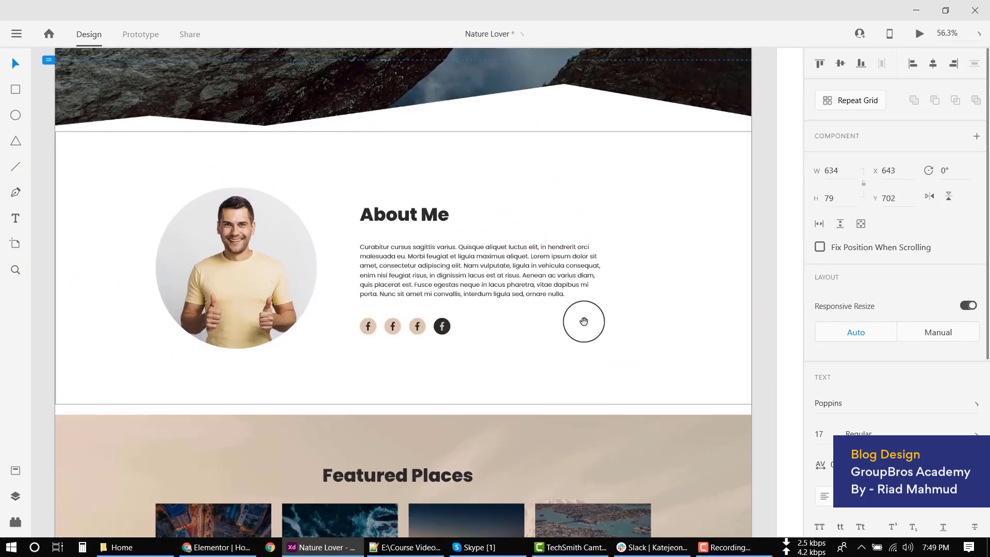
scroll(462, 418, down, 5)
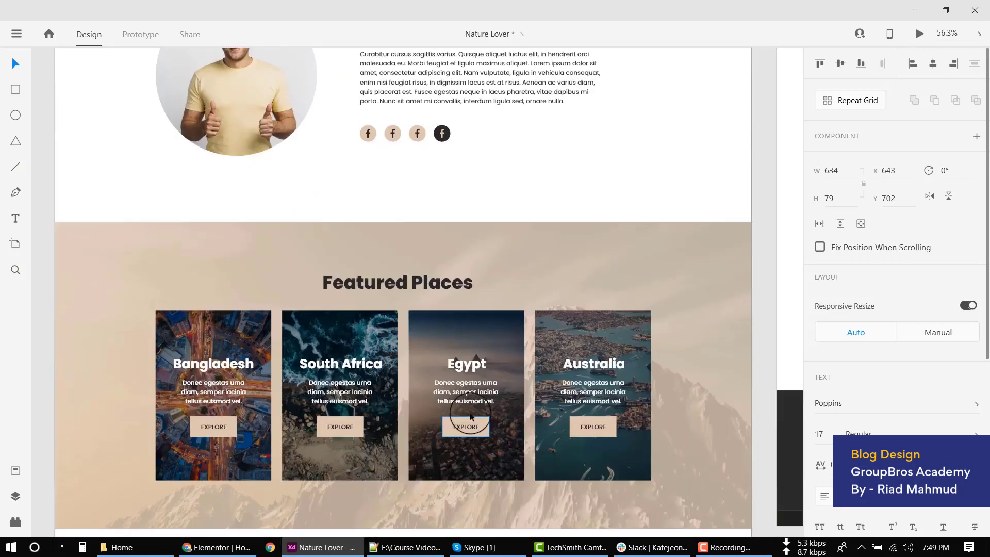
scroll(461, 419, up, 5)
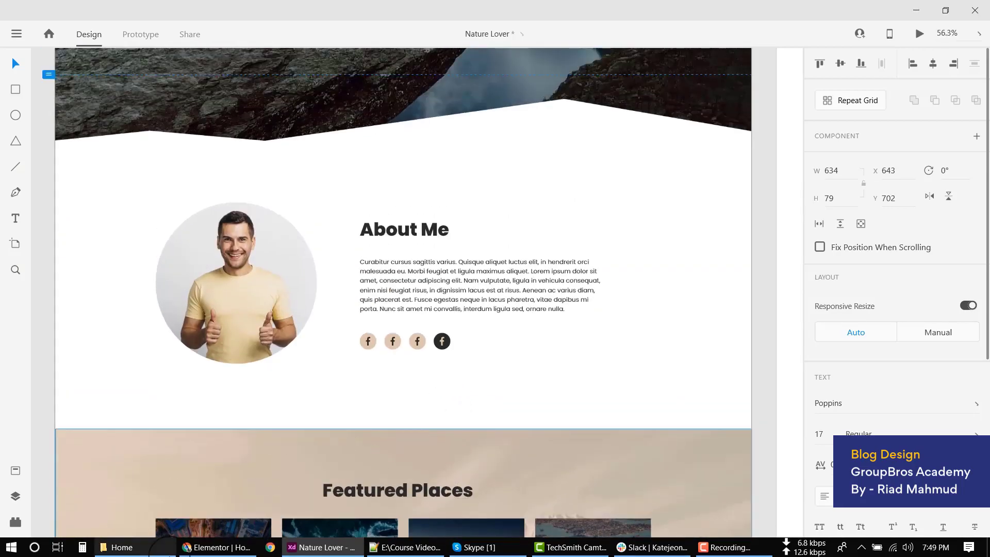
mouse_move(341, 550)
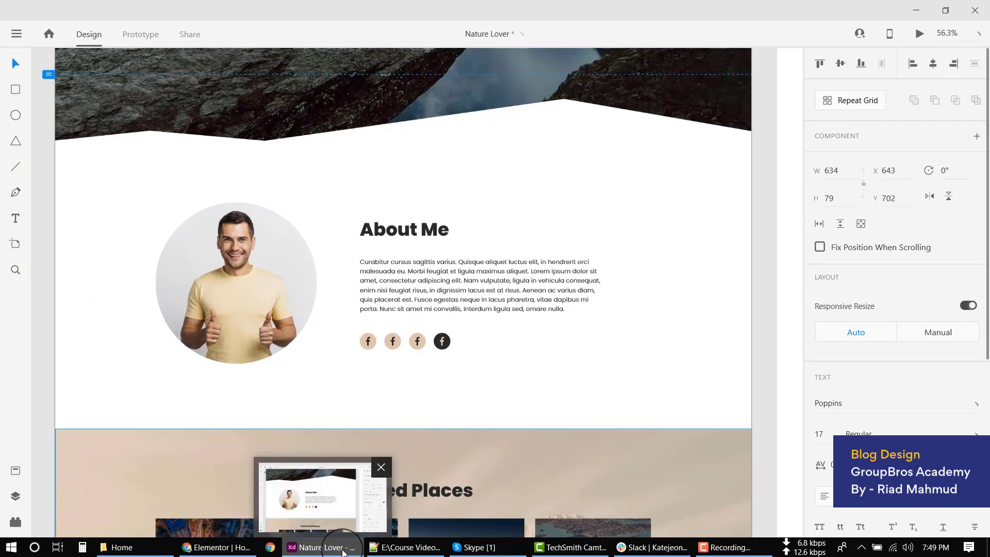
Switch to the Elementor page in Chrome and add a section with two equal columns below the hero section
click(218, 547)
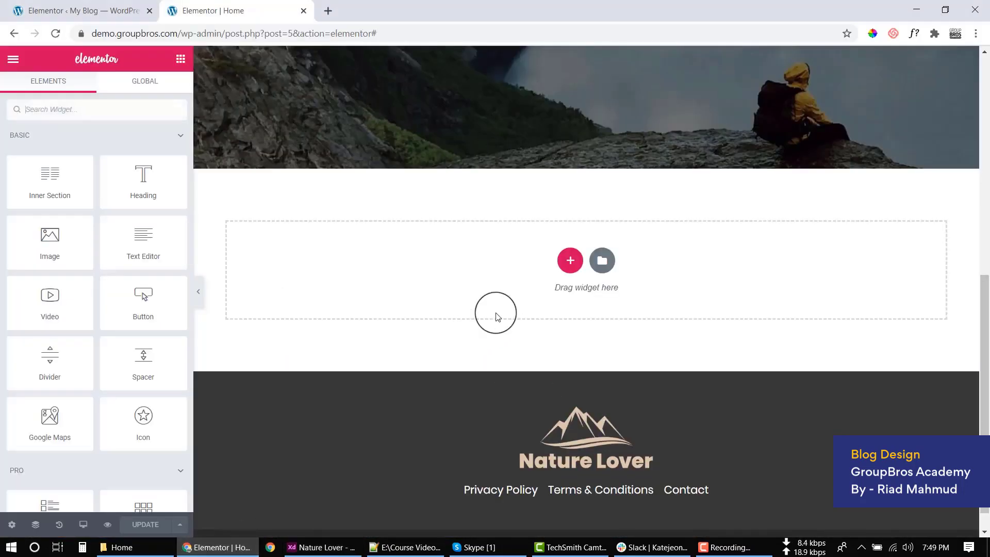
click(571, 259)
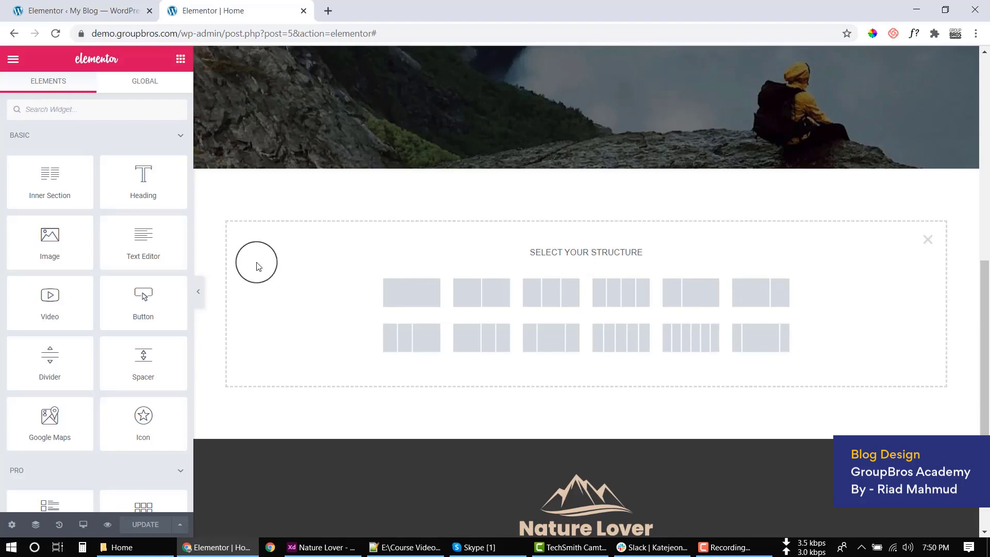
scroll(576, 265, up, 3)
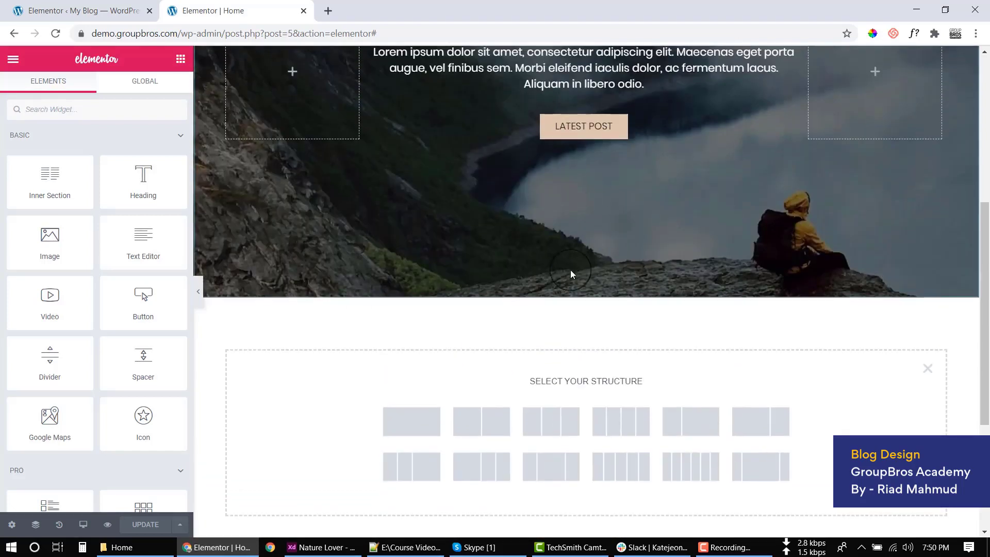
scroll(694, 344, down, 3)
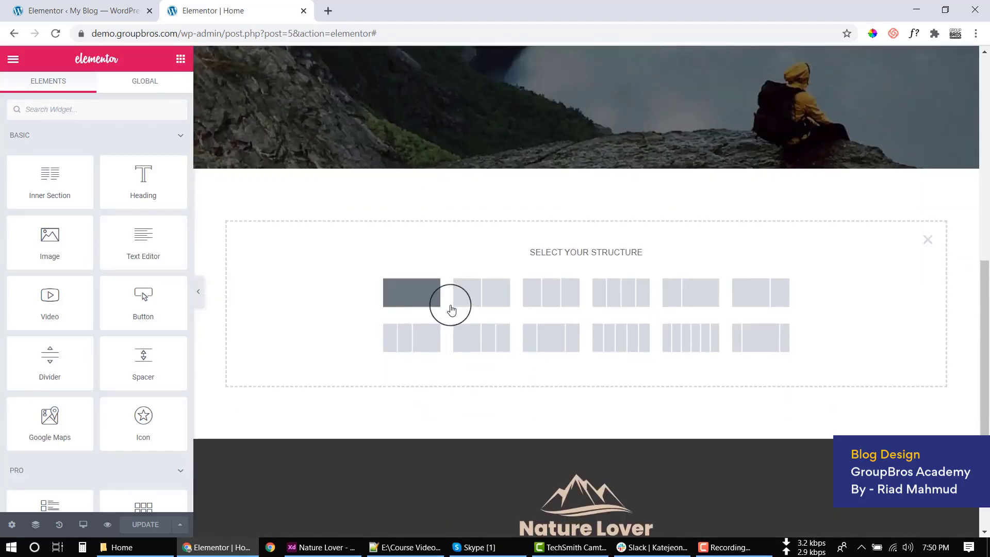
click(495, 292)
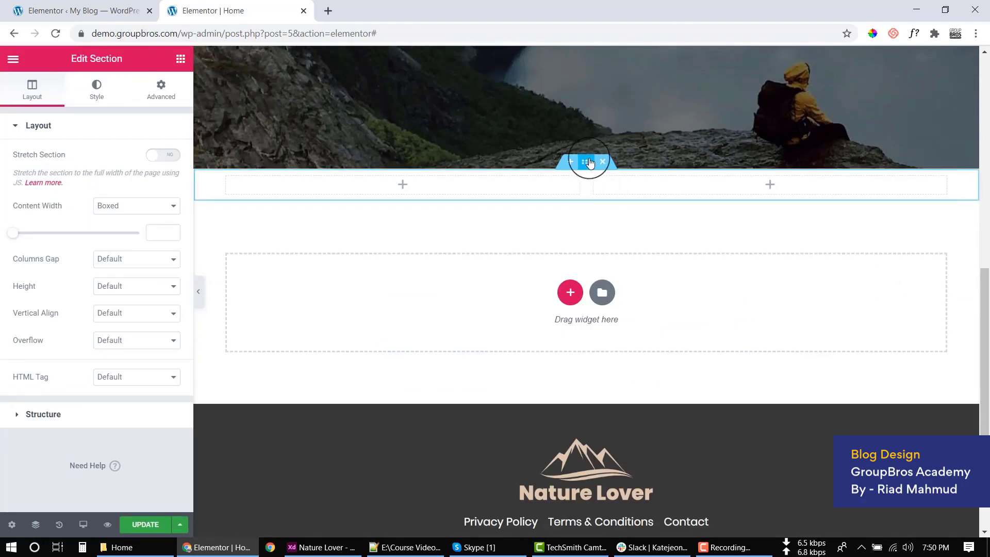
Set the new two-column section's top and bottom margins to 120 px
click(157, 86)
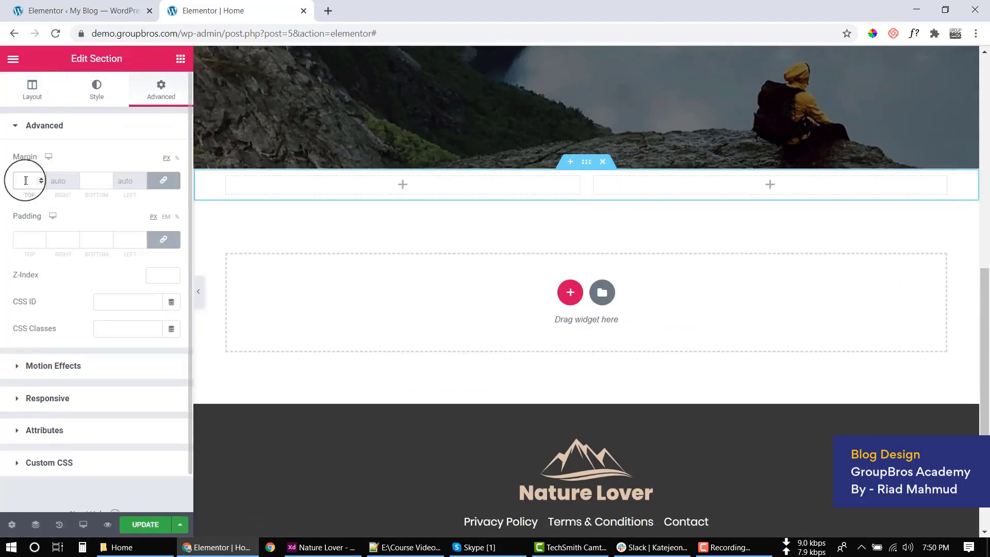
text(60)
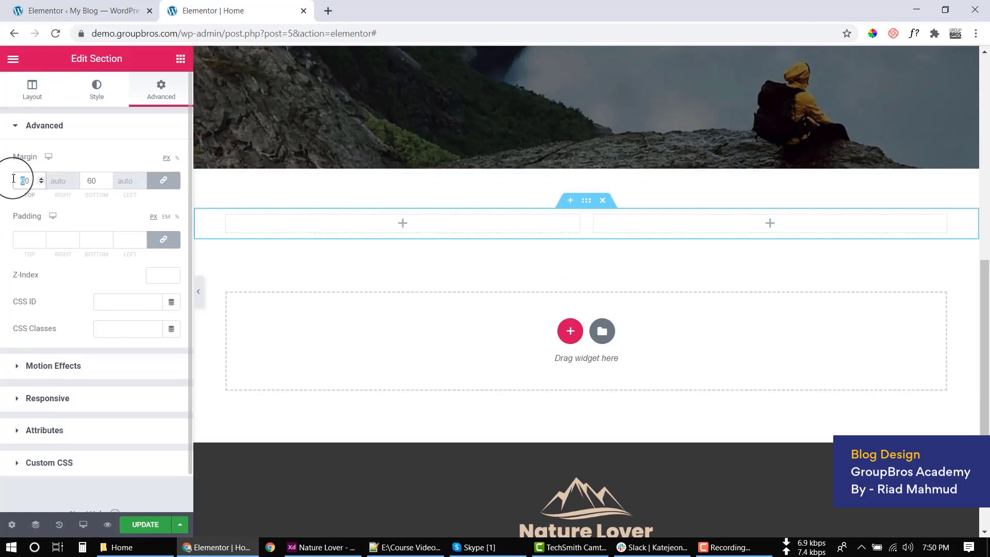
text(120)
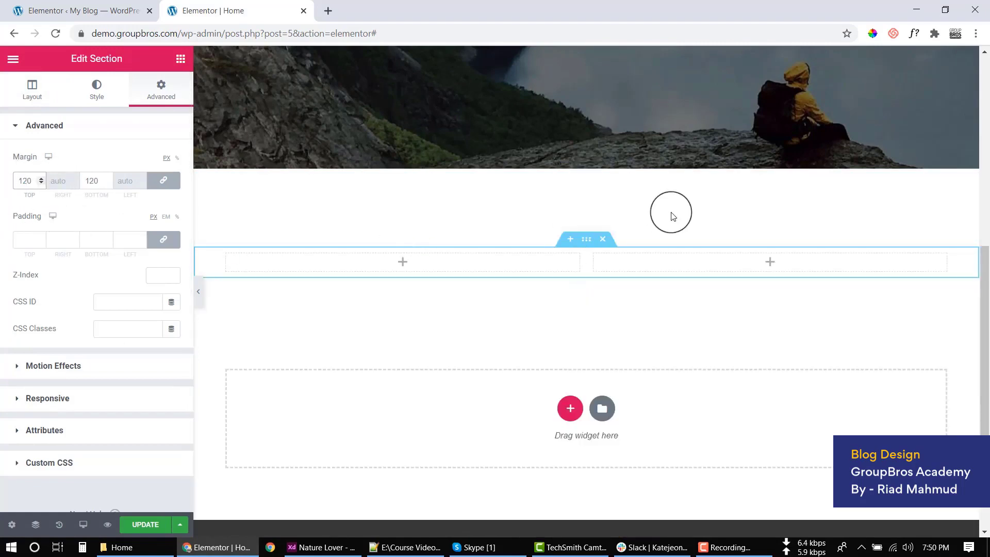
Add a bottom shape divider of type Pyramids to the Best Travel Guide hero section, trying Mountains first
scroll(686, 230, up, 5)
scroll(683, 225, up, 5)
click(586, 161)
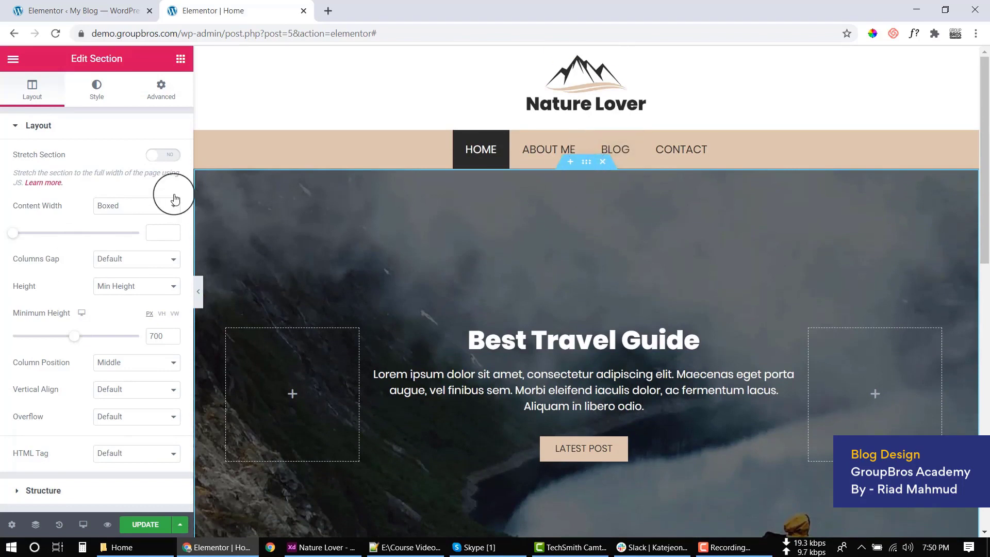
click(100, 98)
scroll(72, 298, down, 4)
click(46, 395)
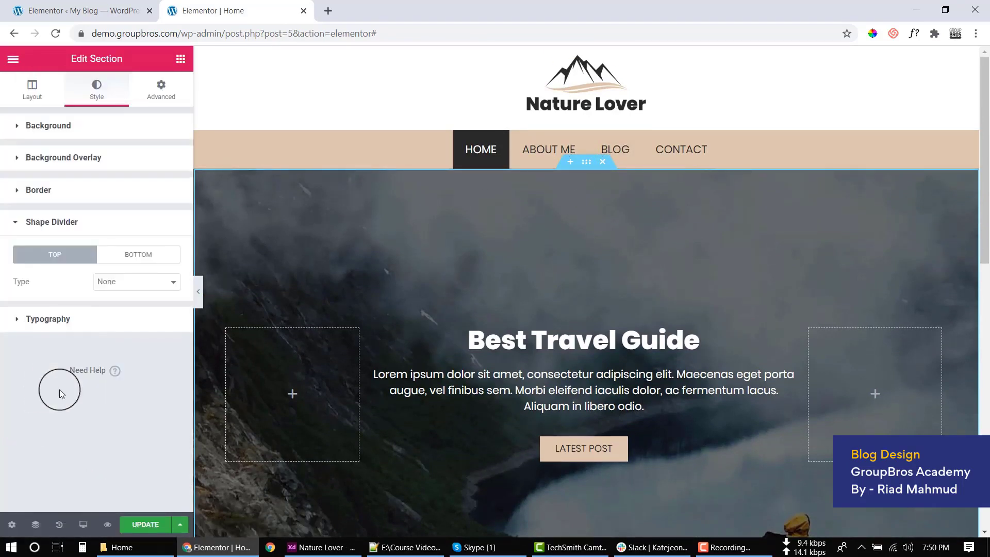
scroll(731, 341, down, 5)
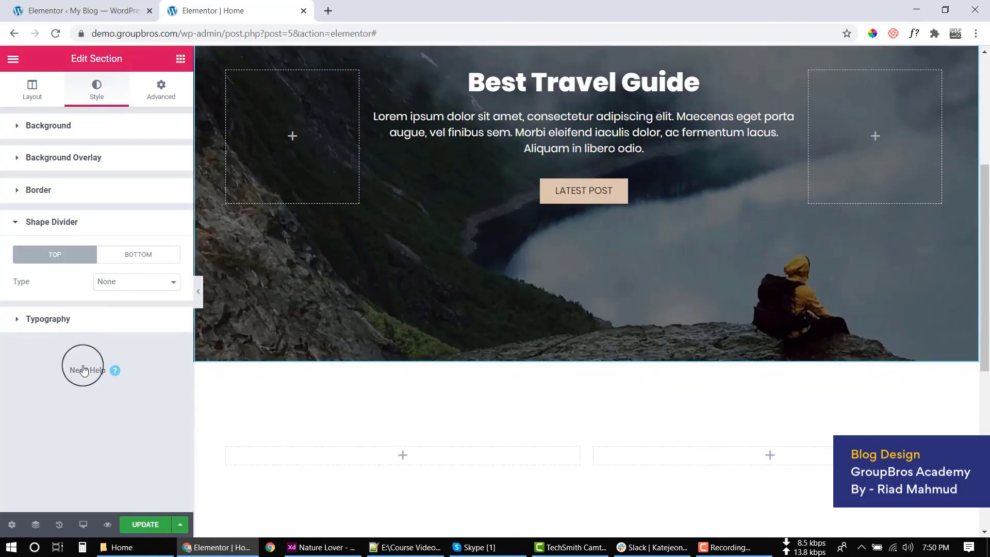
click(163, 263)
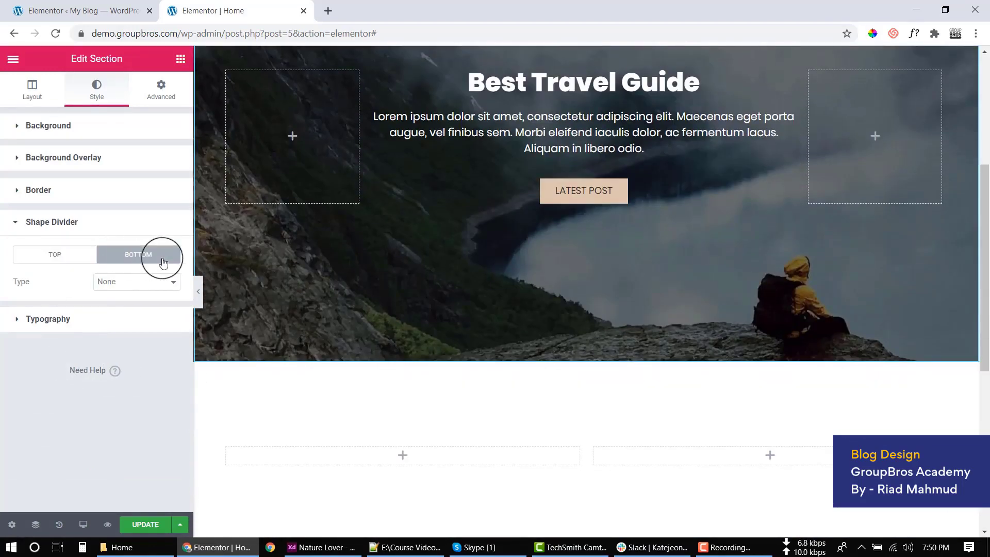
click(116, 283)
click(119, 290)
click(119, 291)
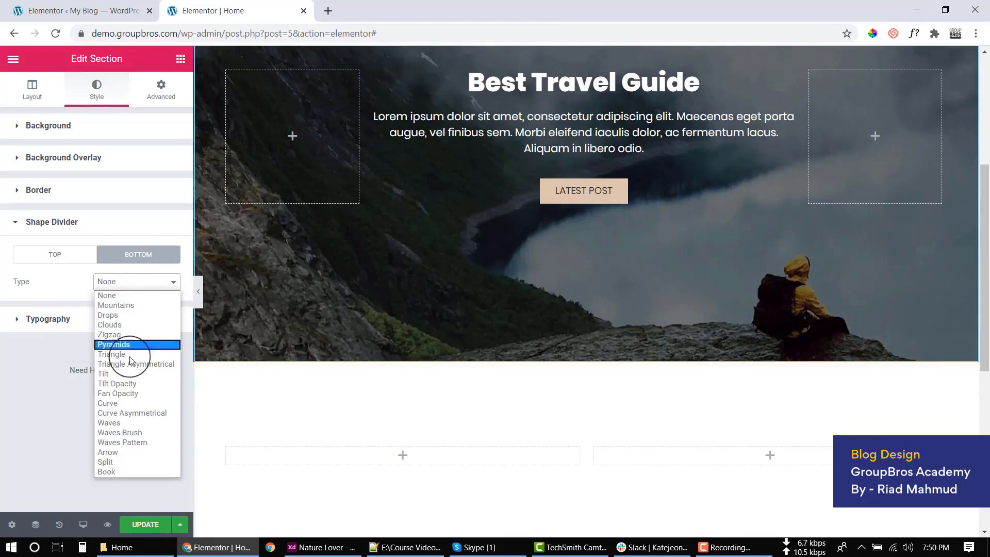
click(136, 307)
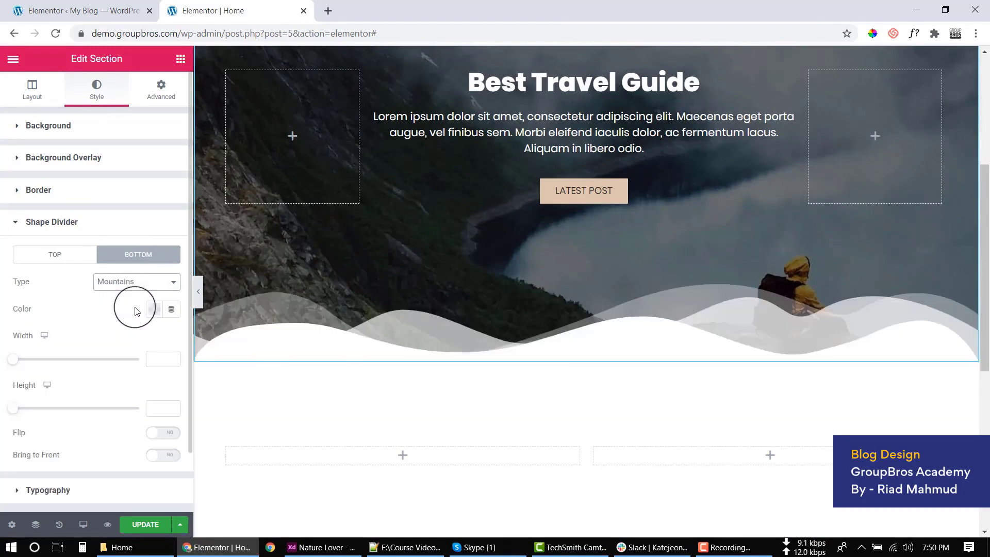
click(137, 288)
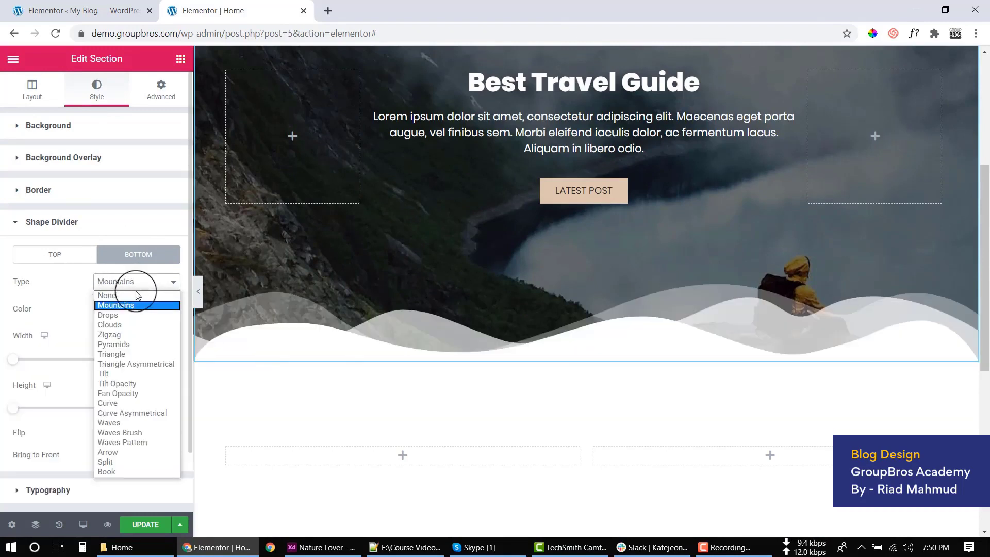
click(130, 345)
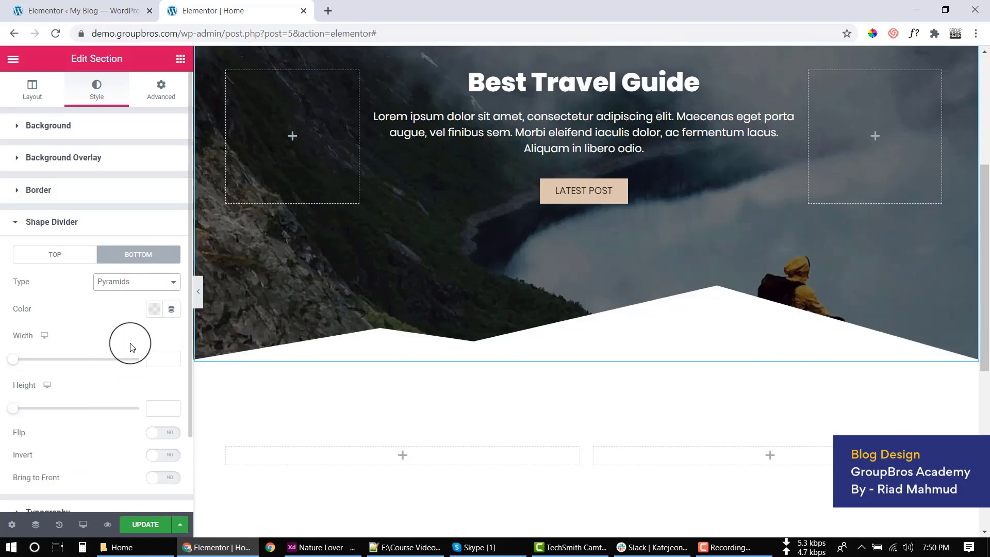
Preview the hero section at full width and set its bottom shape divider's height to 145
click(199, 300)
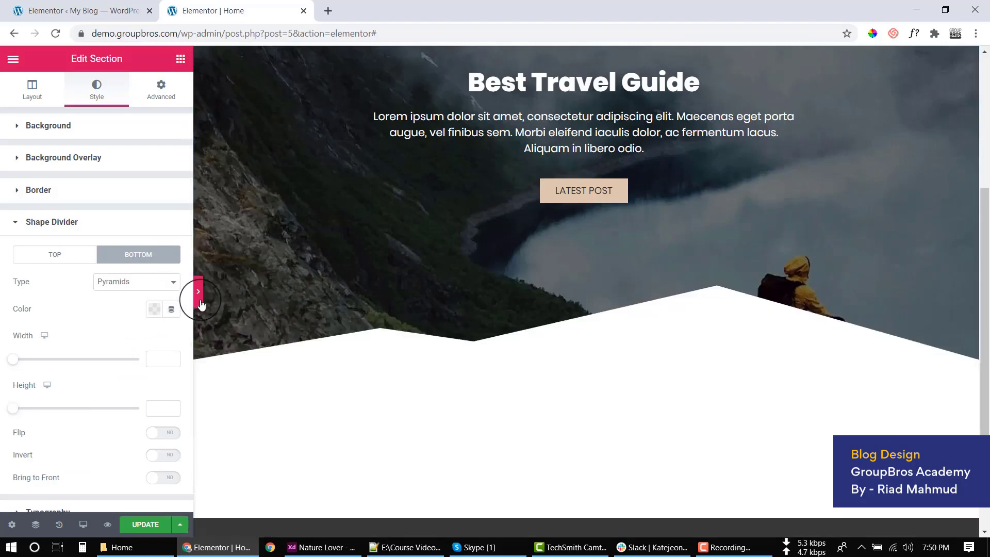
scroll(167, 370, up, 3)
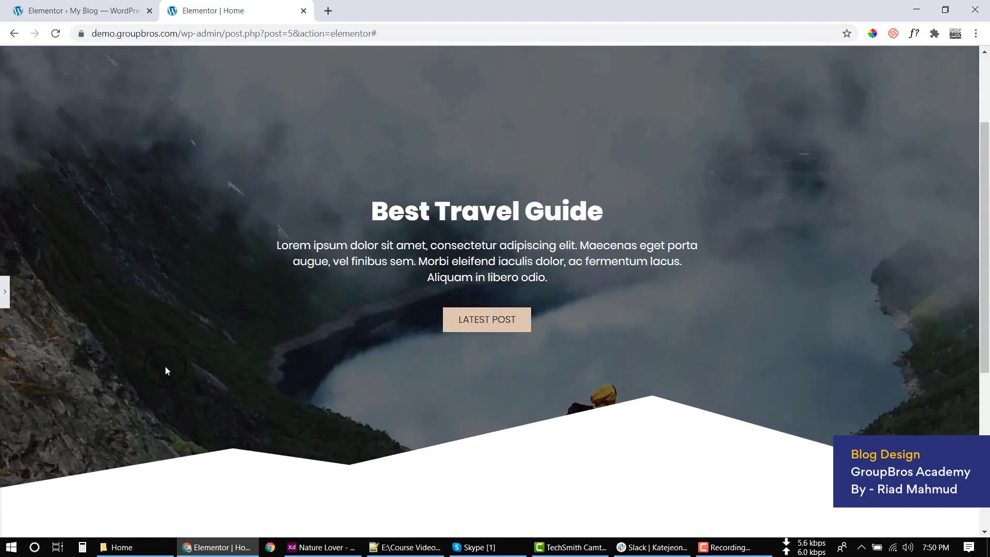
click(3, 292)
scroll(671, 418, down, 1)
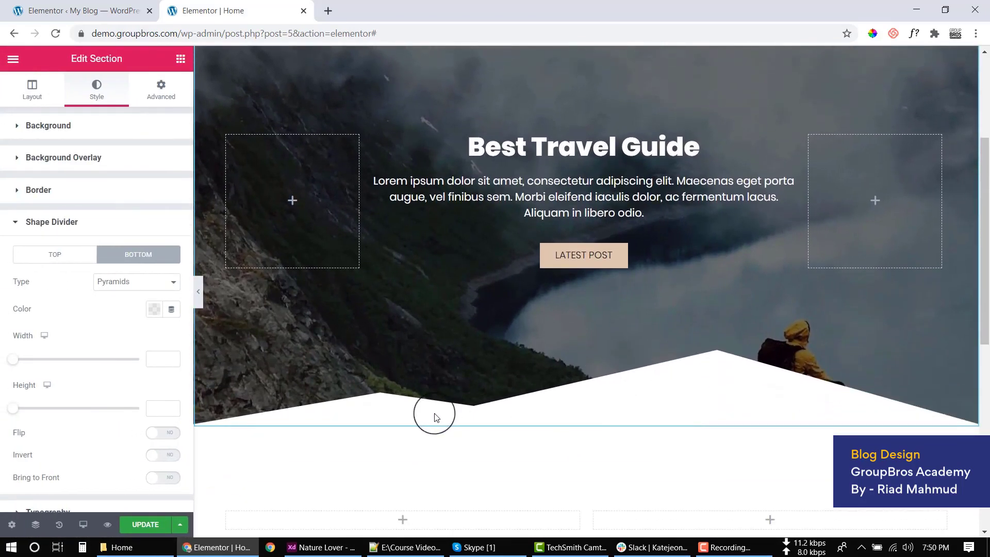
drag(16, 413, 44, 414)
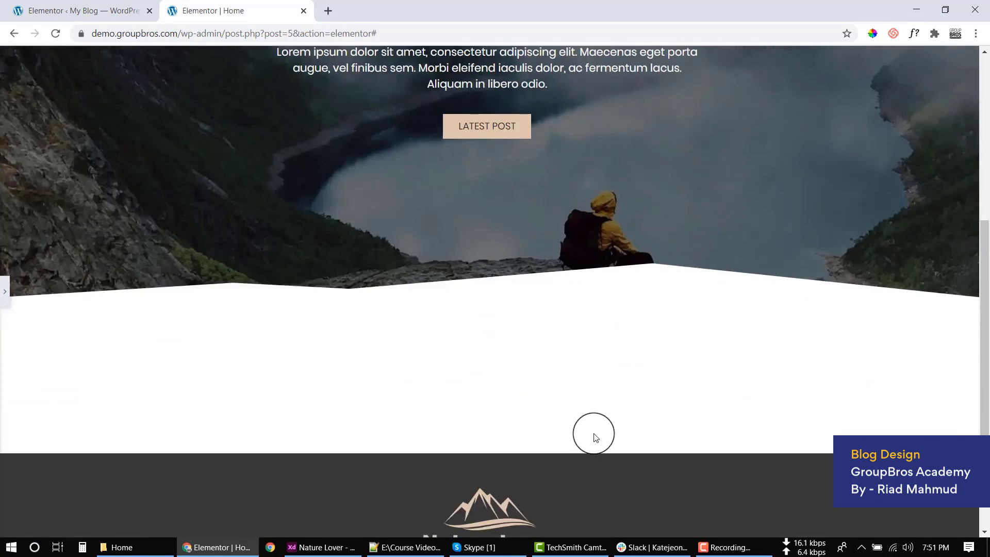
scroll(592, 433, up, 5)
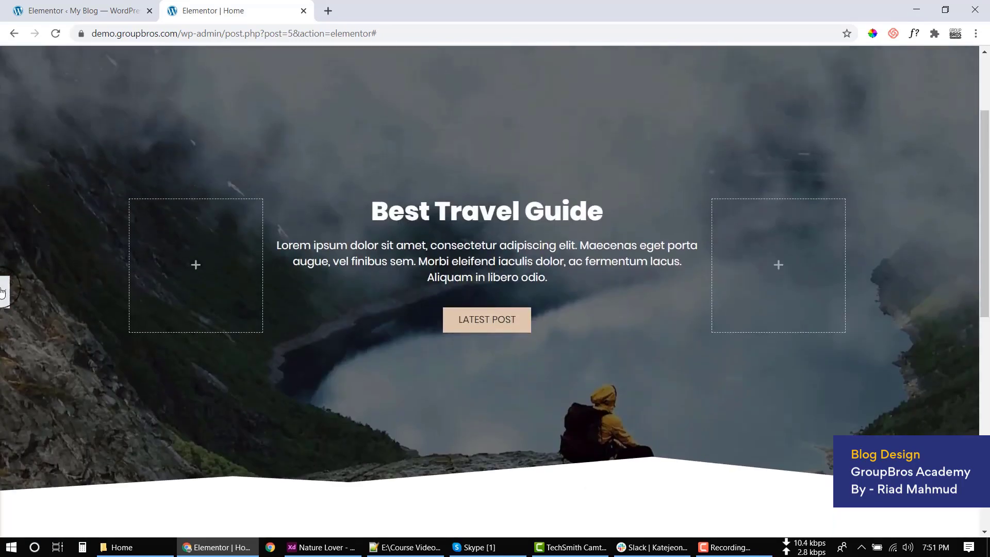
click(3, 292)
drag(27, 409, 50, 415)
Set the hero section's background image to Center Center position, No-repeat and Cover size
scroll(630, 232, up, 3)
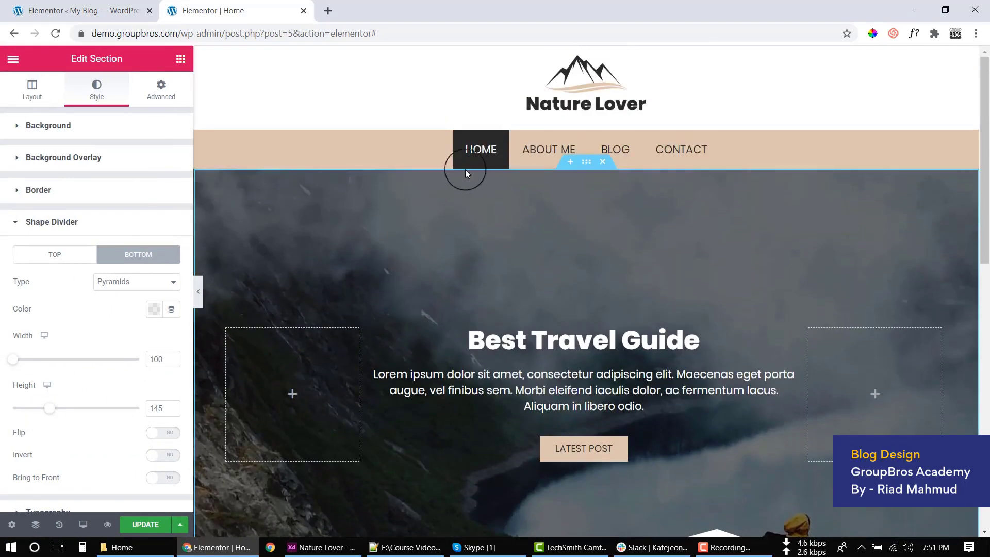
click(66, 127)
click(129, 344)
click(123, 368)
click(136, 399)
click(119, 422)
click(137, 426)
click(118, 460)
Preview the page at full width to check the hero background and divider, and save the page update
click(198, 292)
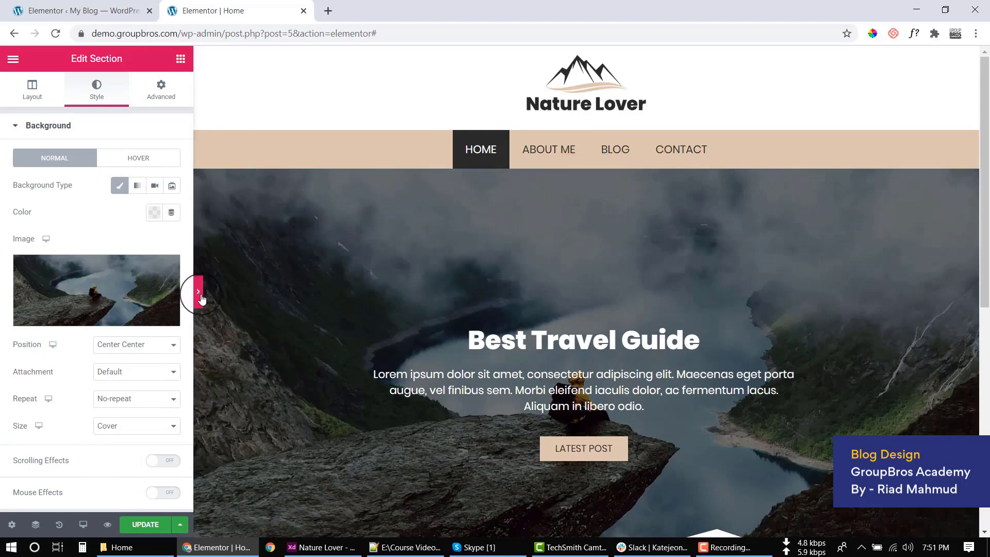
scroll(593, 328, down, 4)
scroll(593, 437, down, 1)
scroll(591, 434, up, 4)
scroll(592, 434, down, 3)
scroll(593, 439, down, 3)
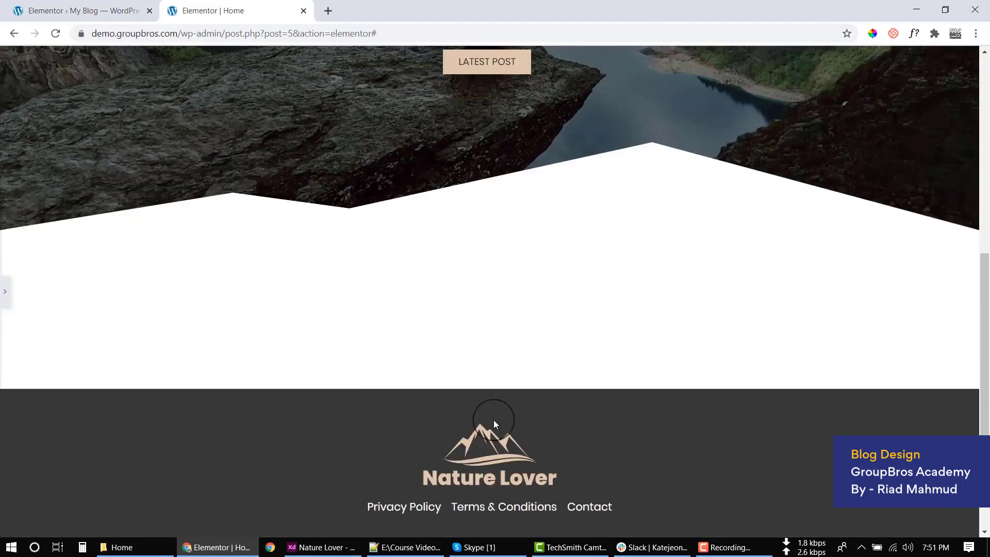
click(4, 293)
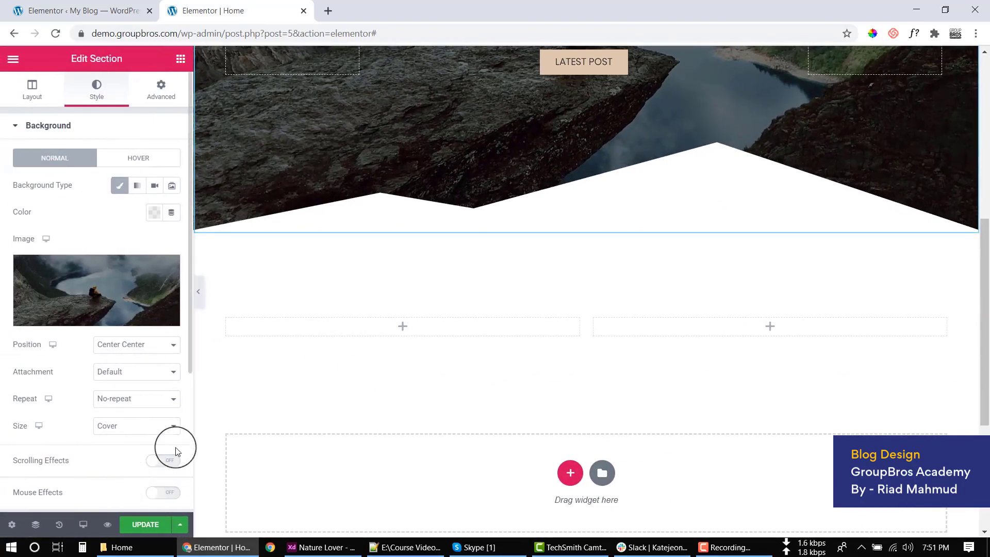
click(142, 525)
Add an Image widget to the first column of the empty two-column section and insert sec-1-about.jpg from the media library
click(398, 326)
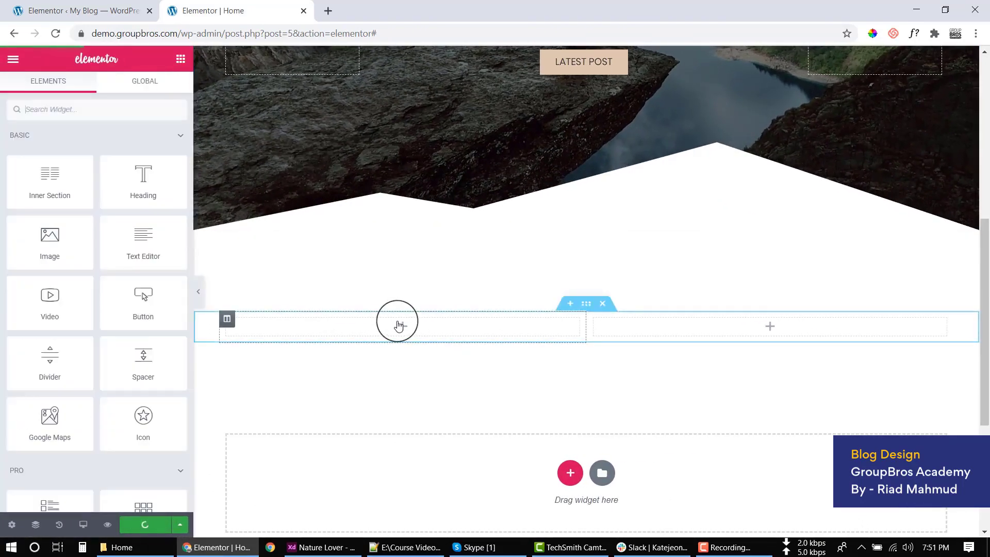
drag(48, 237, 417, 328)
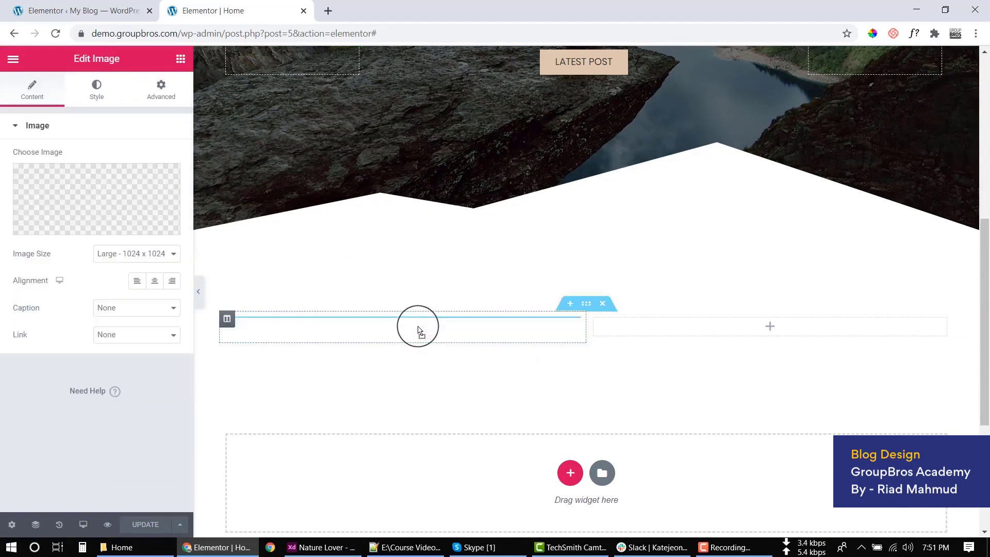
click(417, 330)
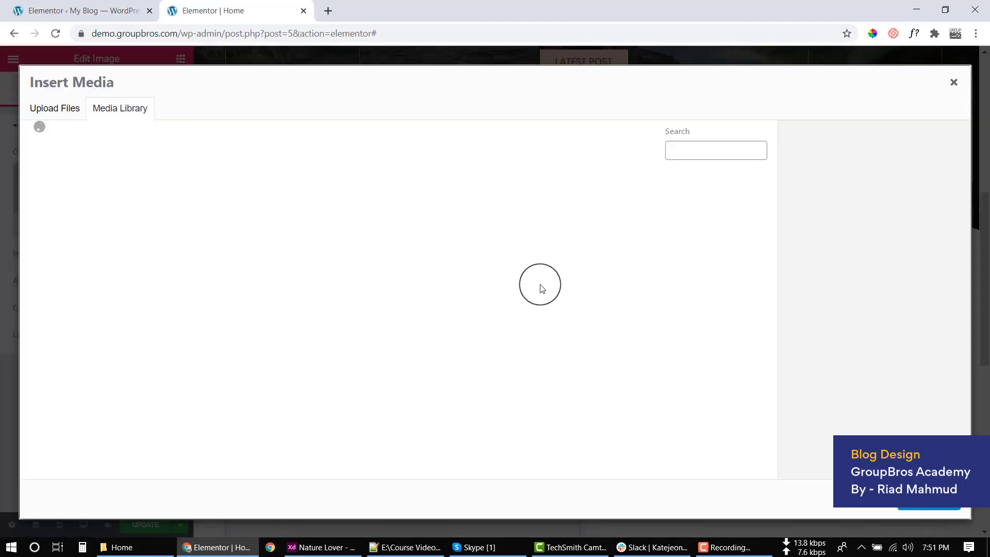
click(452, 304)
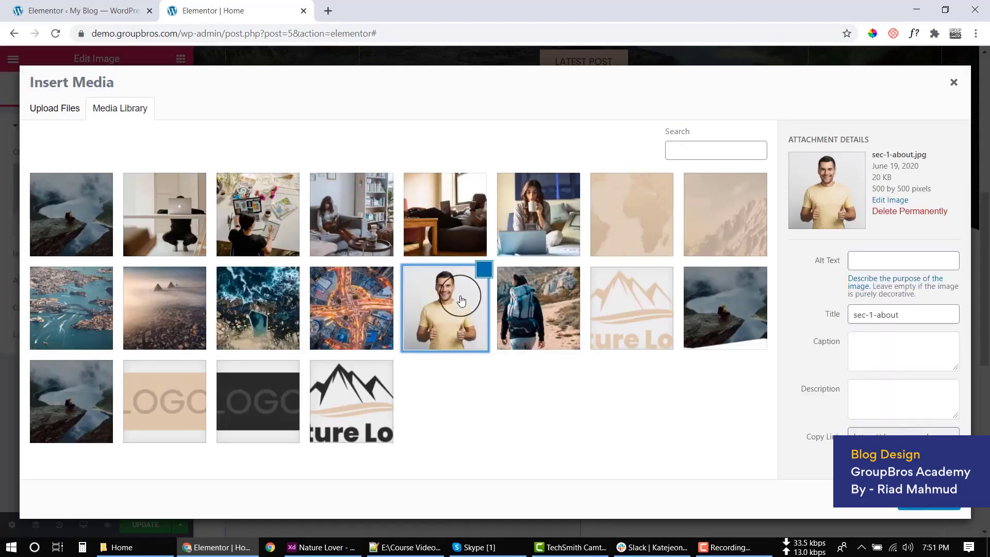
click(929, 514)
Copy the About Me title from the mockup and use it for an H1 heading in the second column
scroll(593, 372, down, 3)
scroll(691, 335, down, 1)
click(775, 293)
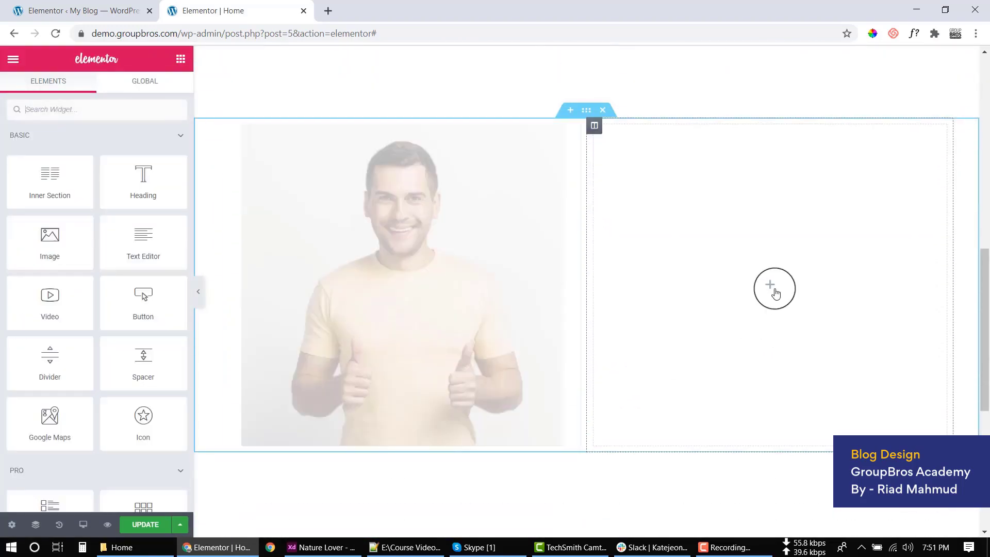
click(239, 183)
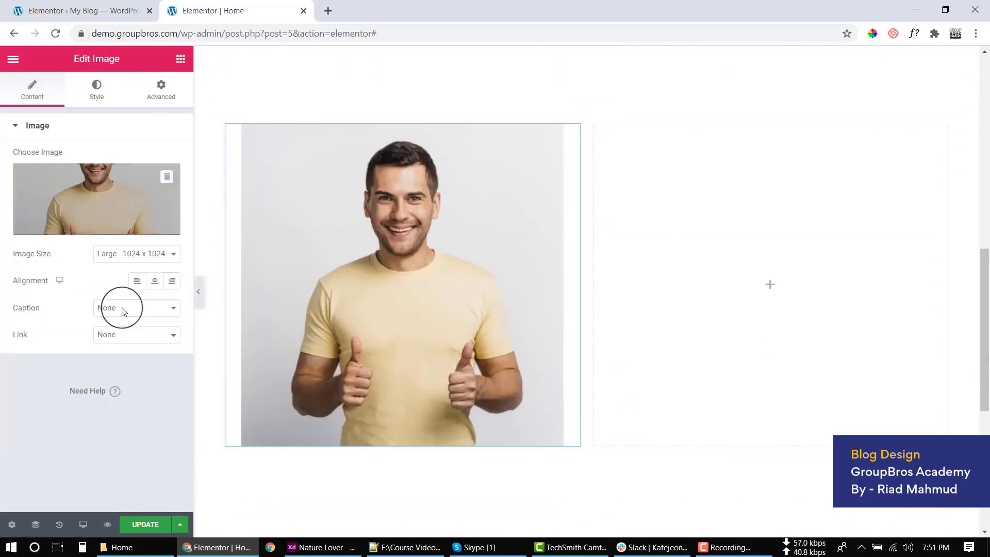
click(354, 544)
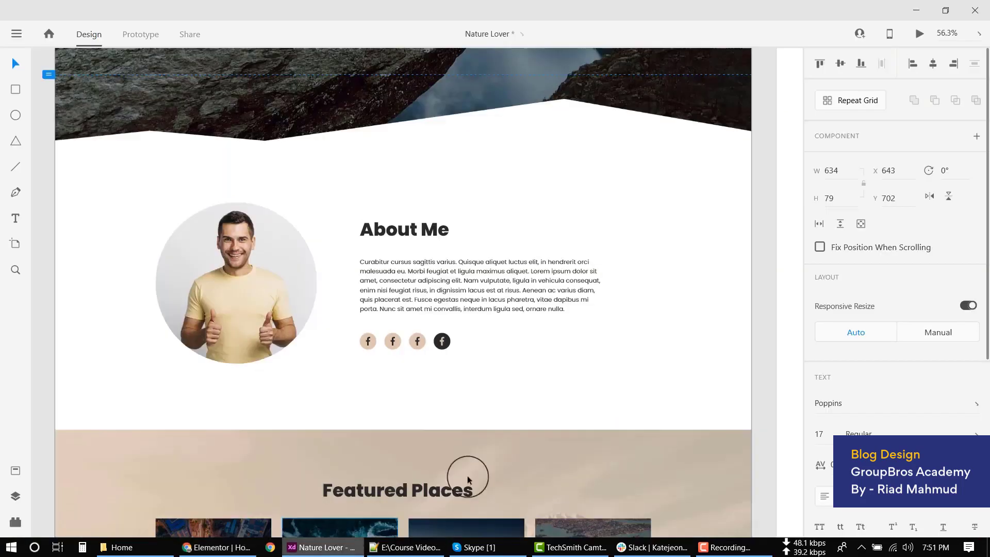
double_click(397, 239)
triple_click(397, 237)
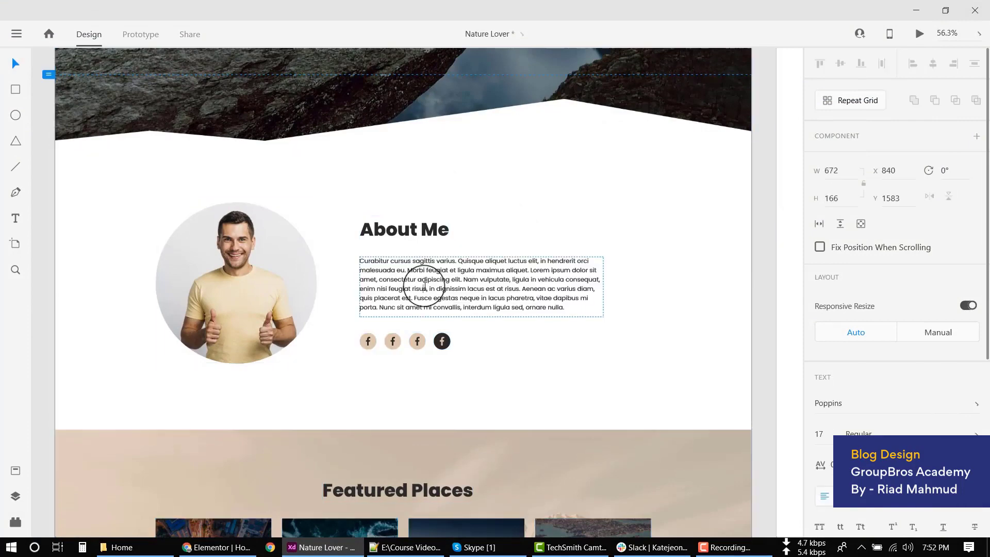
Copy the About Me paragraph from the mockup and use it as the text of a Text Editor widget below the heading
triple_click(425, 286)
key(ctrl+c)
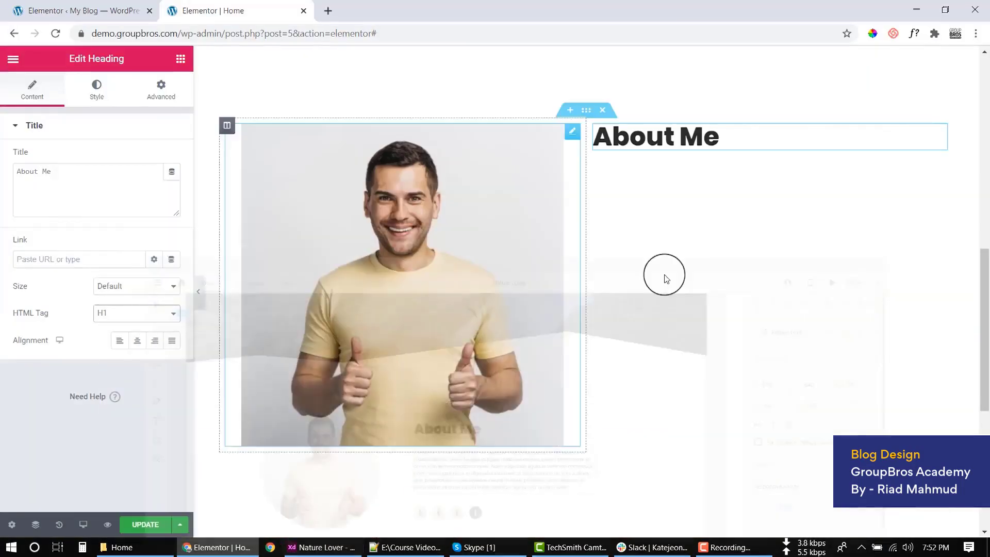
click(180, 59)
drag(143, 243, 661, 157)
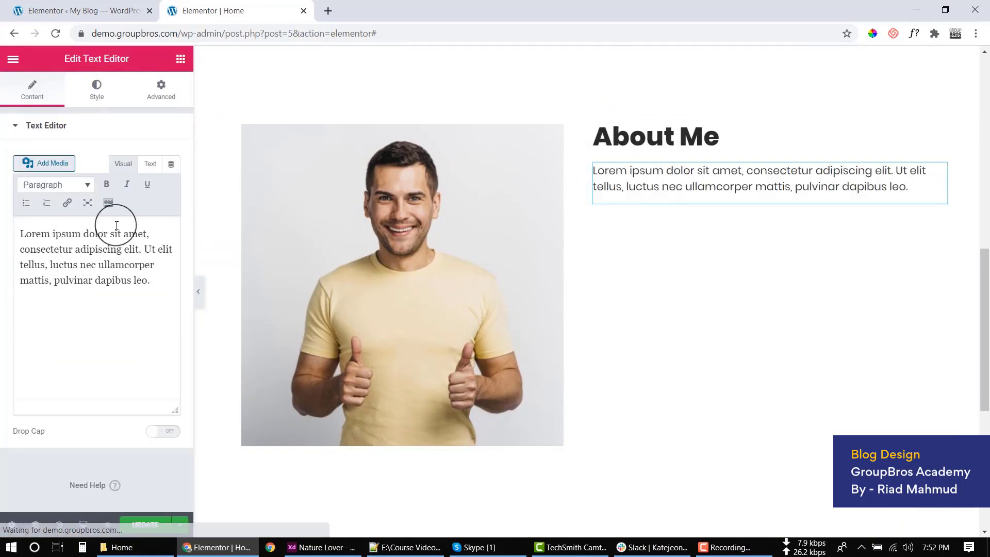
click(150, 163)
triple_click(89, 241)
key(ctrl+v)
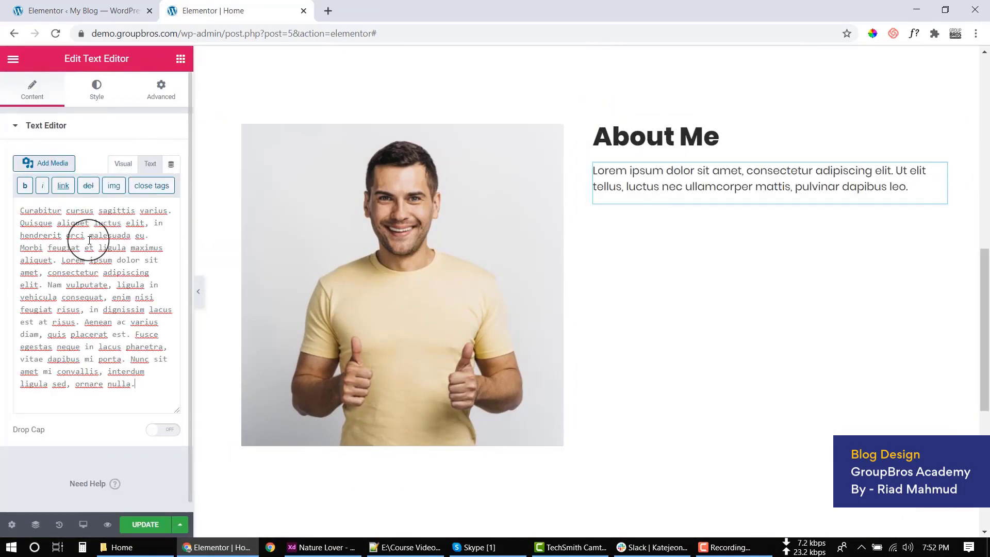
Check the mockup and add a left-aligned Social Icons widget below the About Me paragraph
click(333, 548)
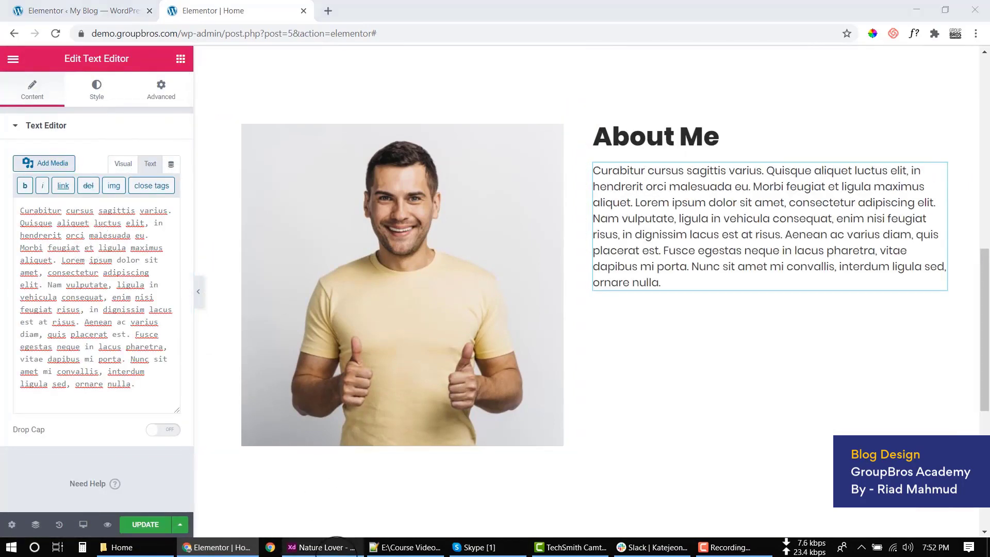
click(218, 548)
click(181, 59)
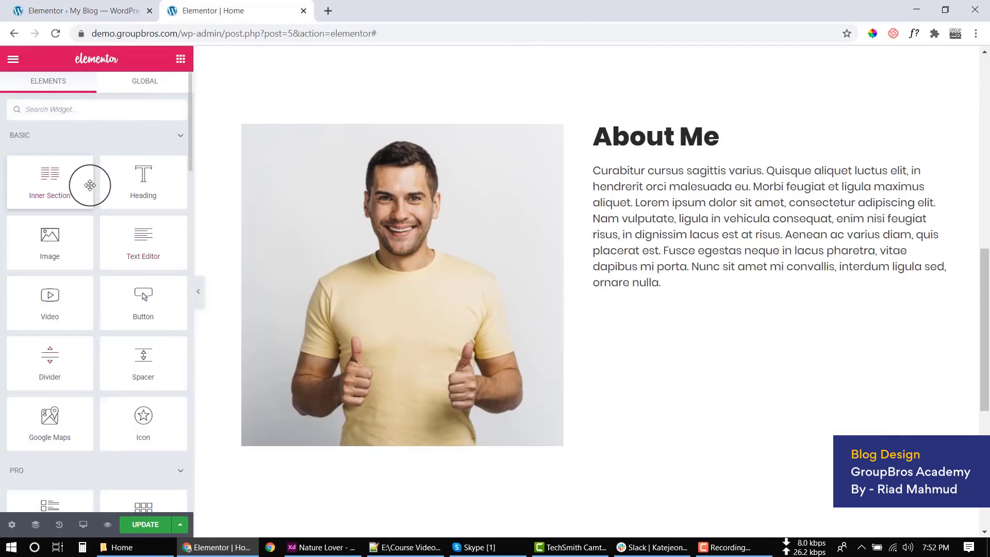
text(soc)
drag(90, 185, 660, 323)
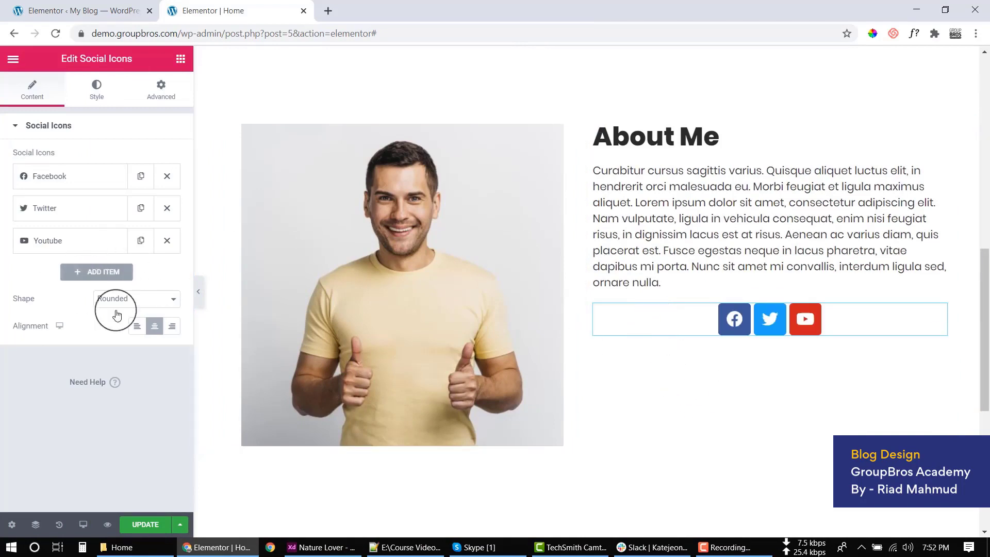
click(137, 327)
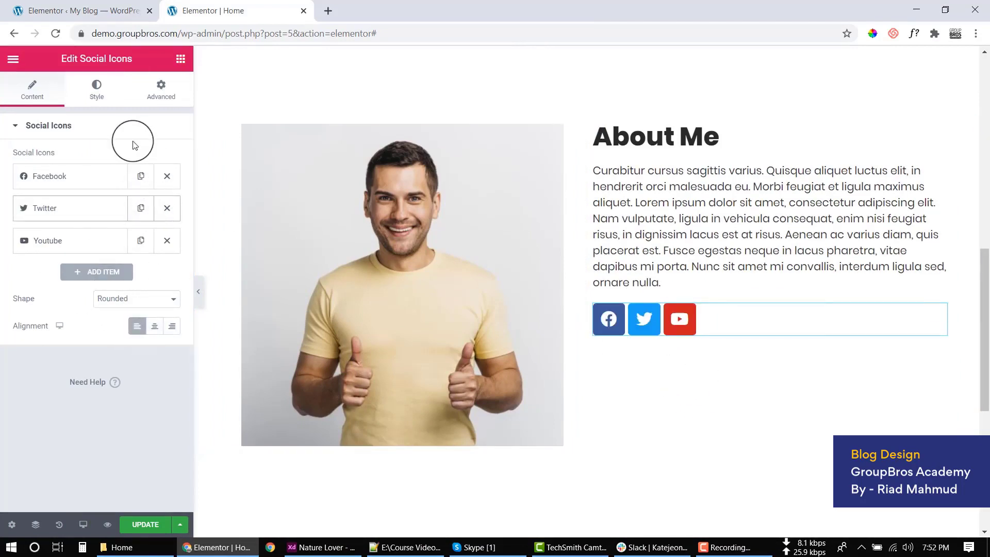
Give the social icons a 50 px border radius and Custom colors, with beige as primary and dark gray as secondary
click(92, 85)
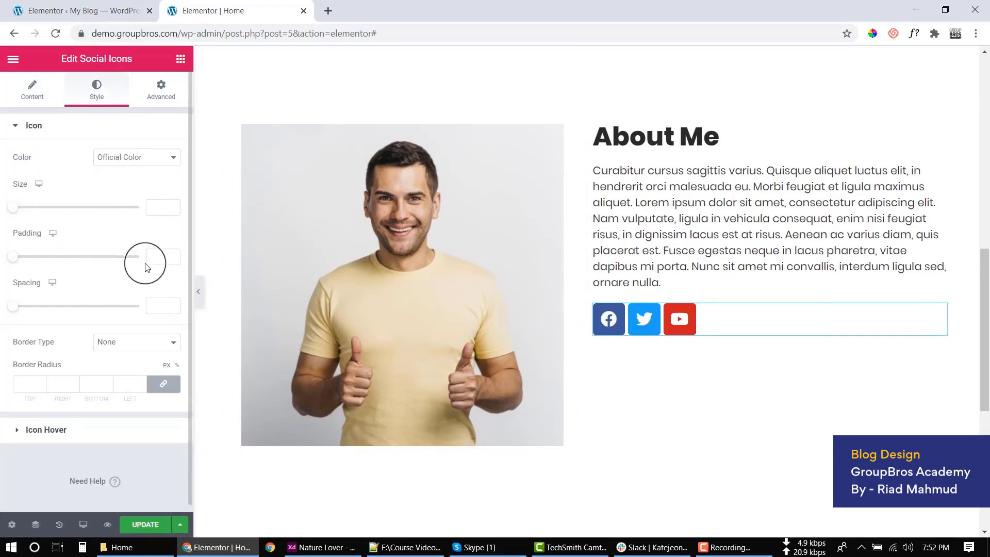
click(31, 380)
text(50)
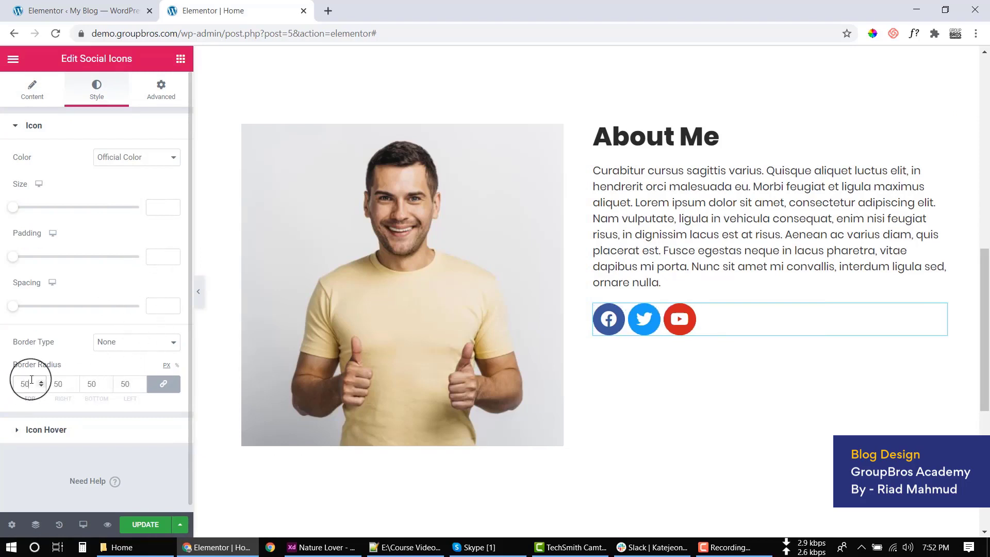
click(124, 158)
click(124, 180)
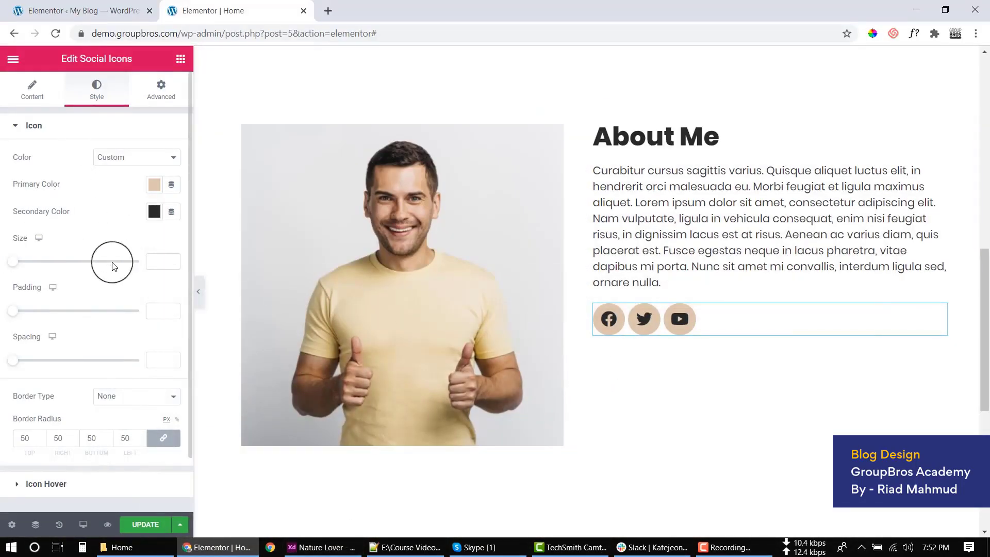
Set the social icons' hover primary color to beige and their hover secondary color to dark gray
scroll(124, 347, down, 2)
click(58, 422)
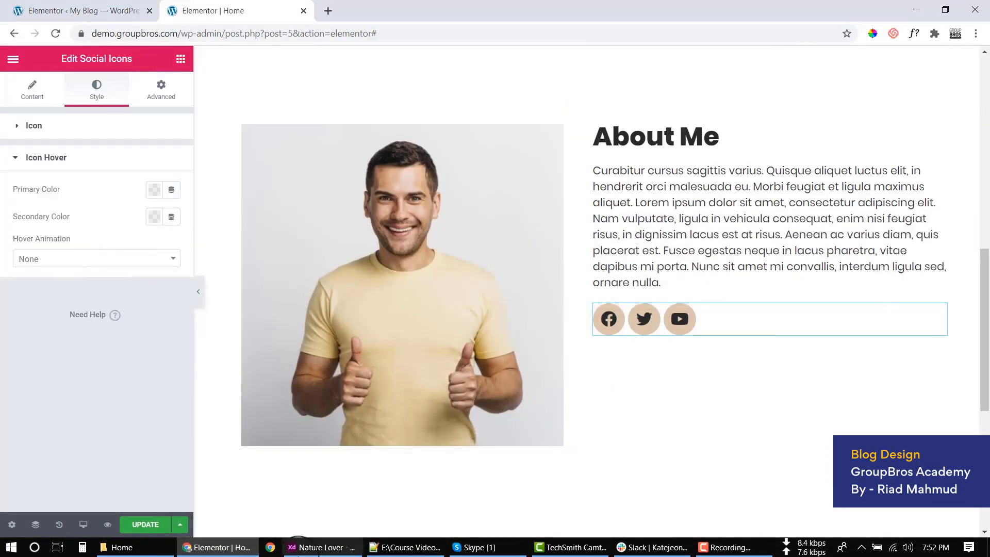
click(154, 189)
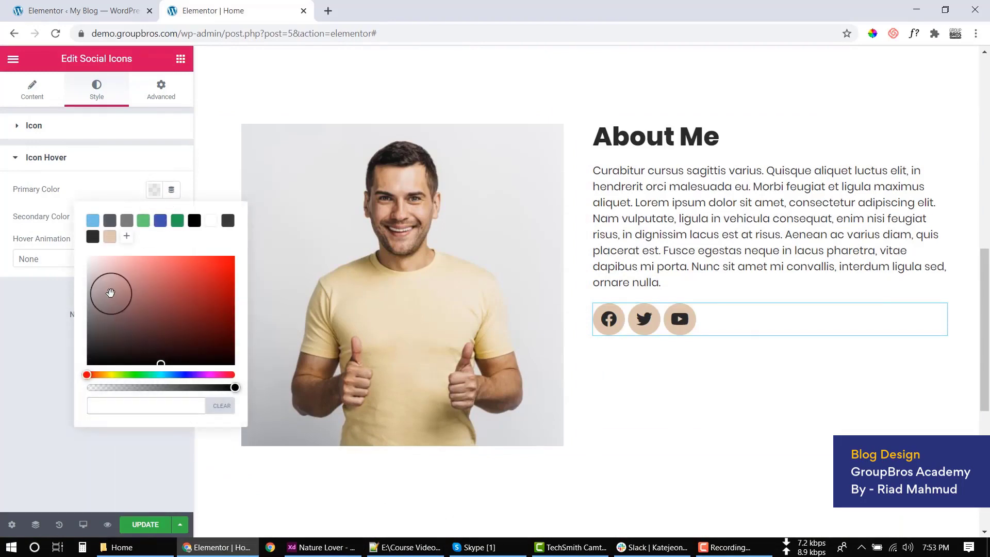
click(108, 237)
click(100, 181)
click(154, 216)
click(93, 265)
click(43, 192)
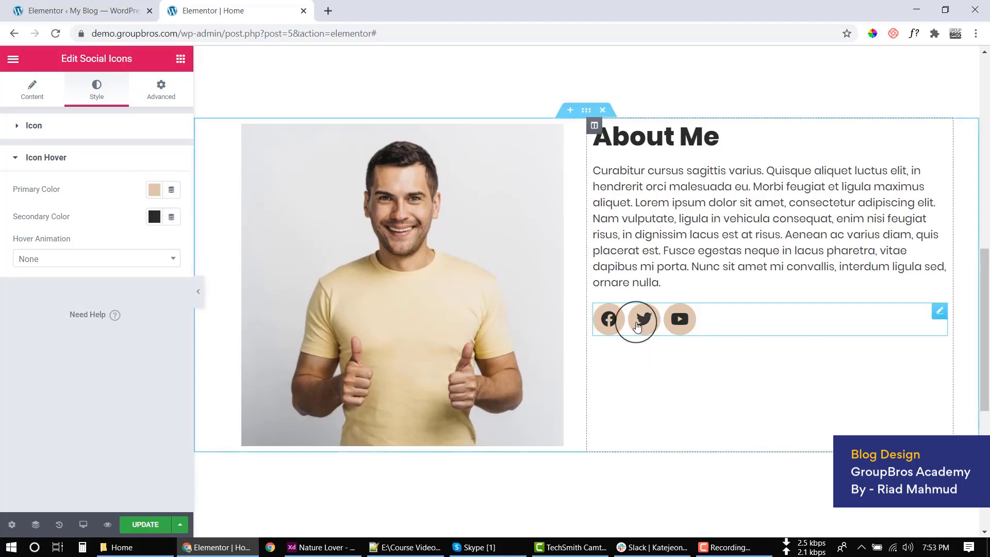
Swap the social icons' hover colors, using beige as secondary and dark gray as primary, after trying #460000 as secondary
click(155, 216)
drag(144, 316, 247, 363)
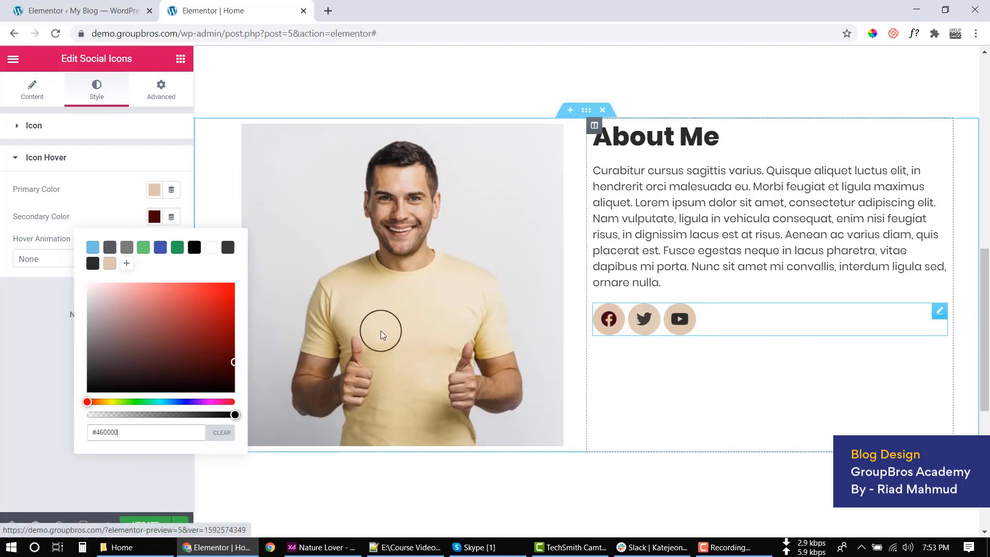
click(109, 263)
click(147, 203)
click(93, 236)
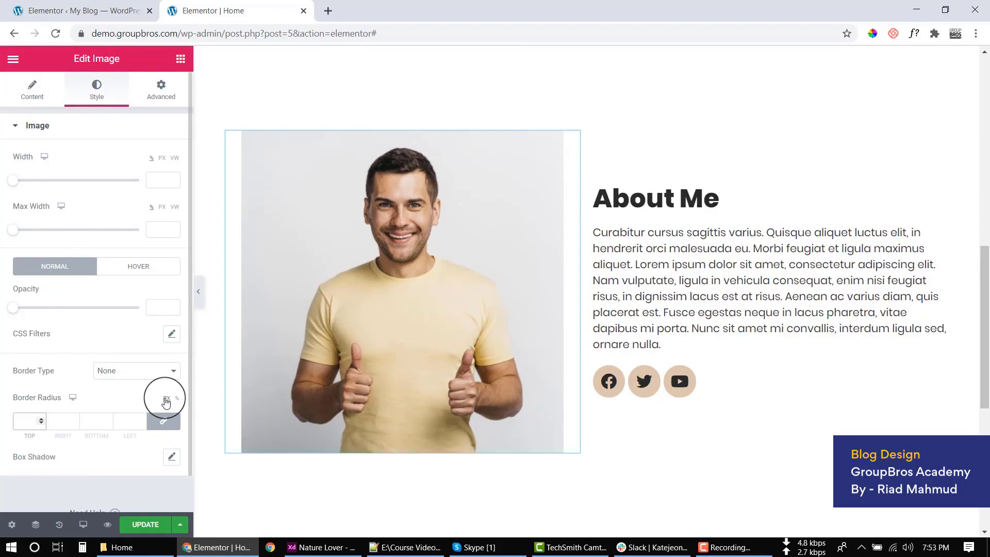
Make the About Me photo circular with a border radius of 50 percent on all corners
click(178, 399)
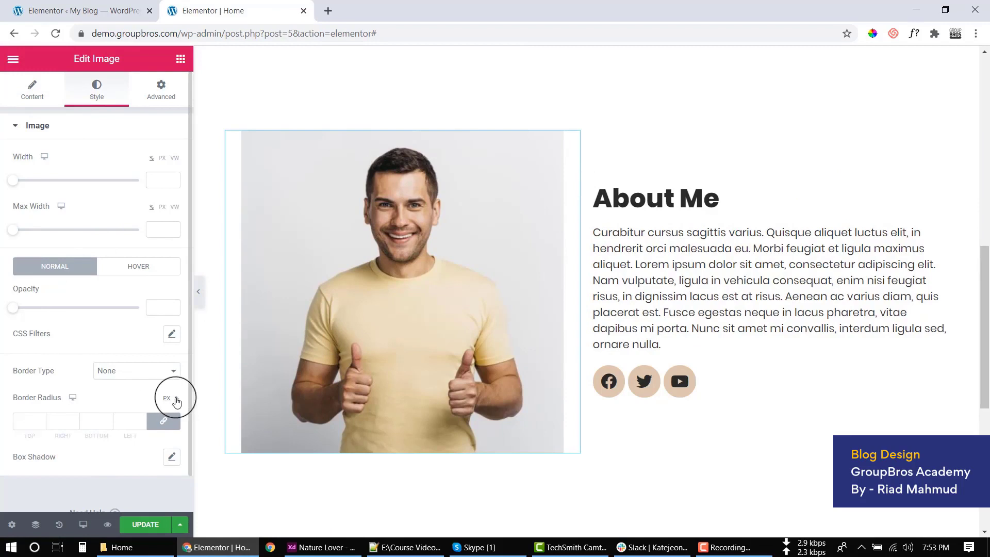
click(26, 423)
text(50)
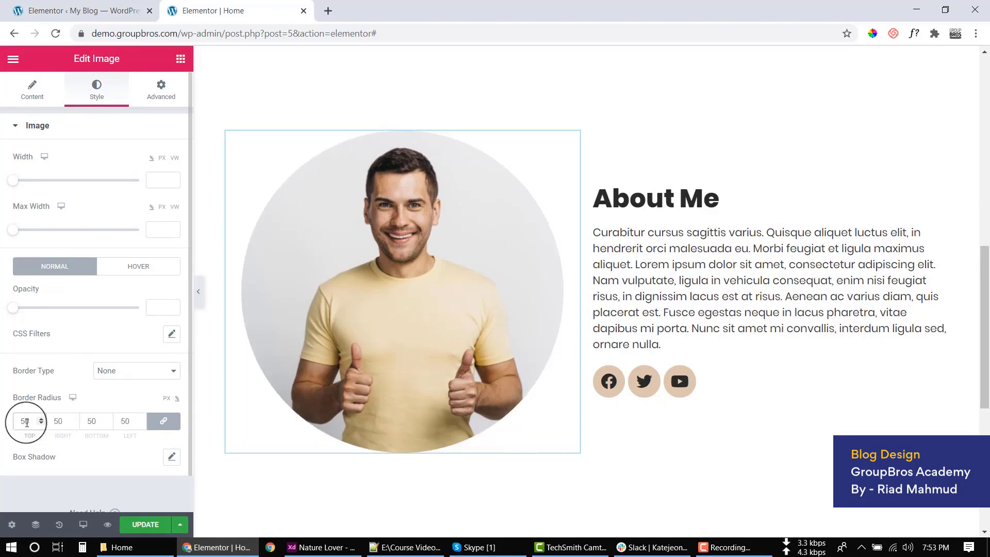
Preview the About Me section at full width and compare it with the mockup
click(198, 291)
scroll(567, 287, up, 5)
scroll(567, 286, down, 8)
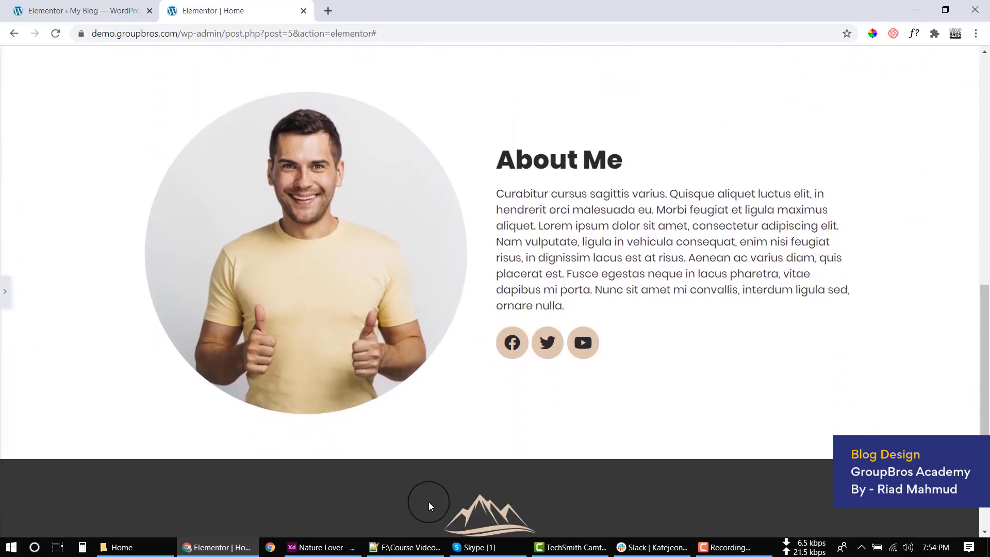
click(346, 548)
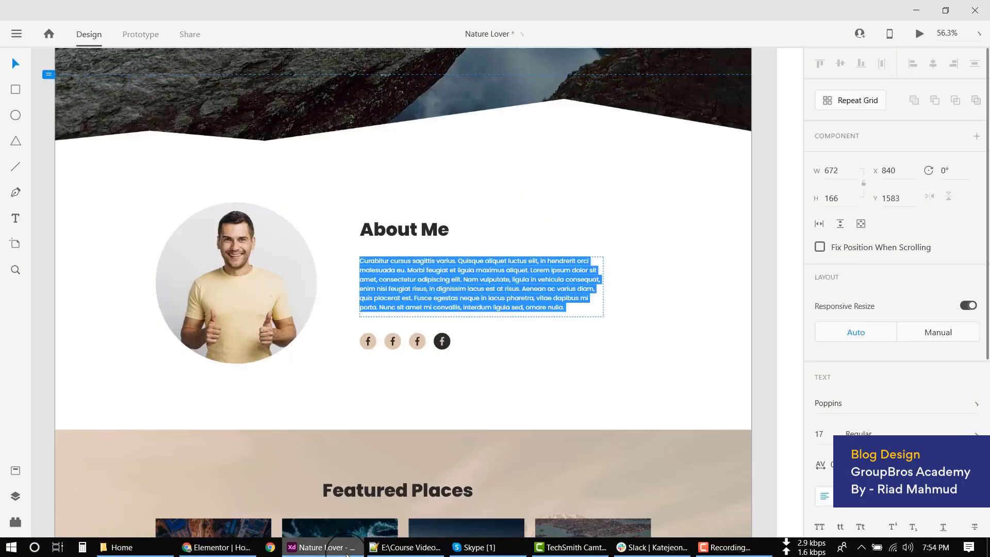
click(347, 555)
Set the About Me photo's width to 65 percent
click(402, 206)
click(96, 90)
drag(13, 180, 94, 184)
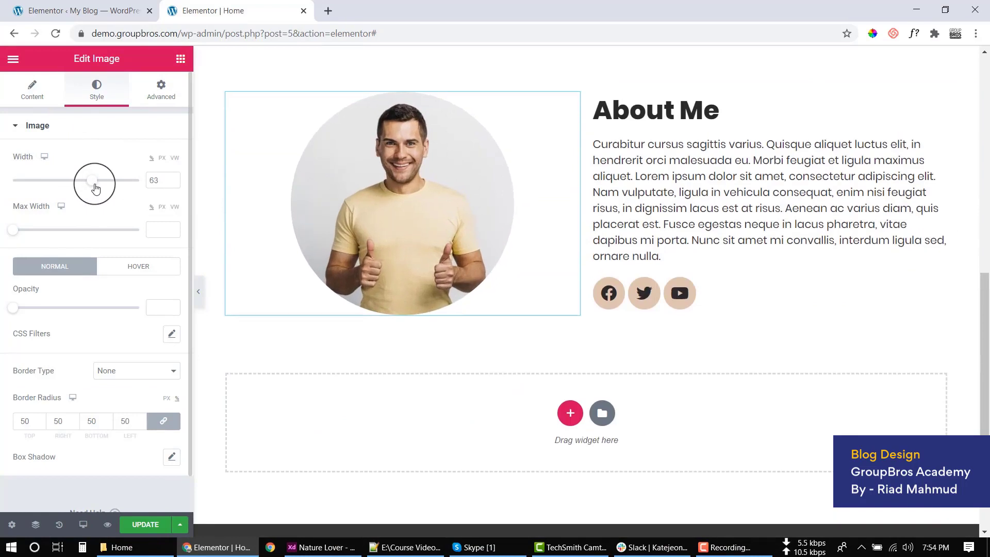
click(173, 178)
click(173, 179)
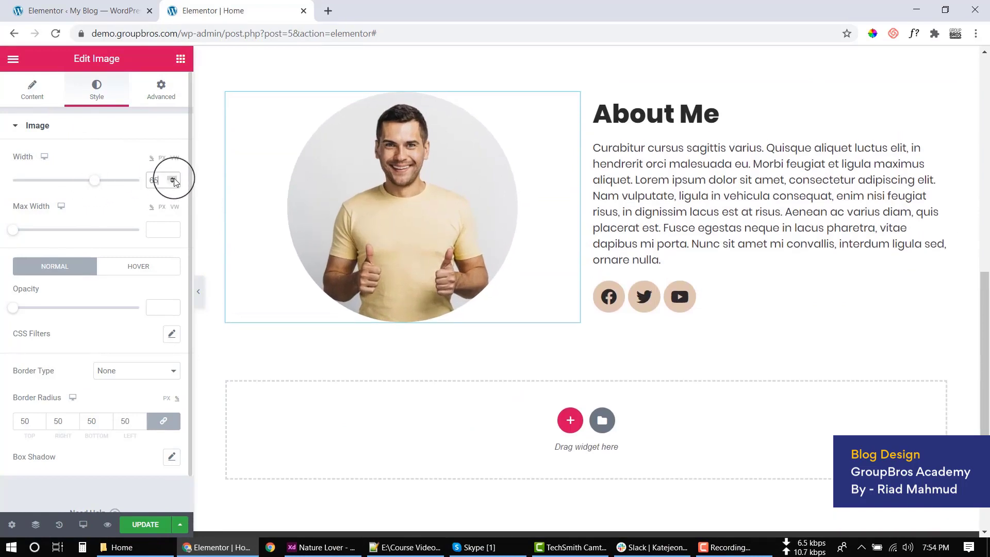
Set the About Me section's top and bottom margins to 90 px and save the page update
scroll(768, 234, up, 1)
click(586, 143)
drag(32, 180, 18, 181)
text(80)
key(BackSpace)
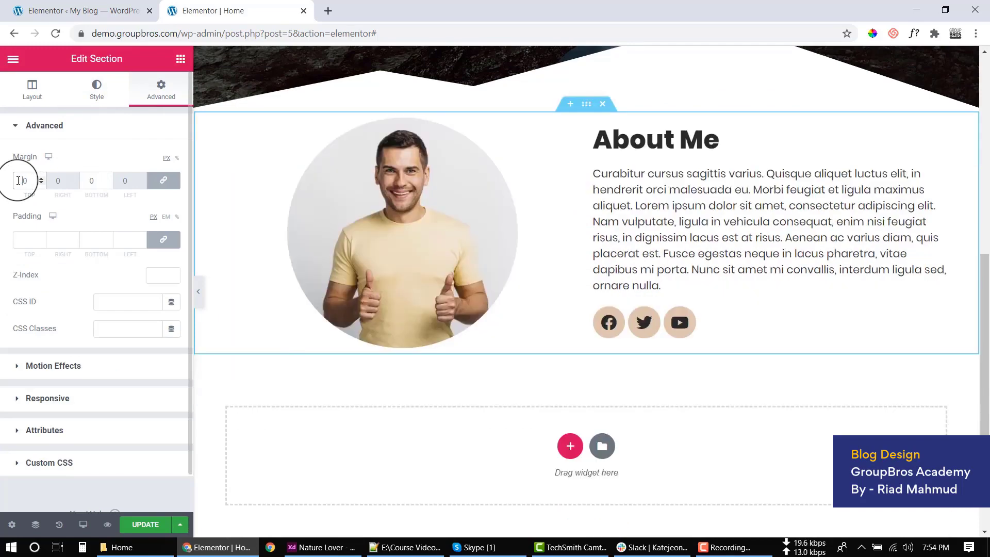
text(9)
click(148, 526)
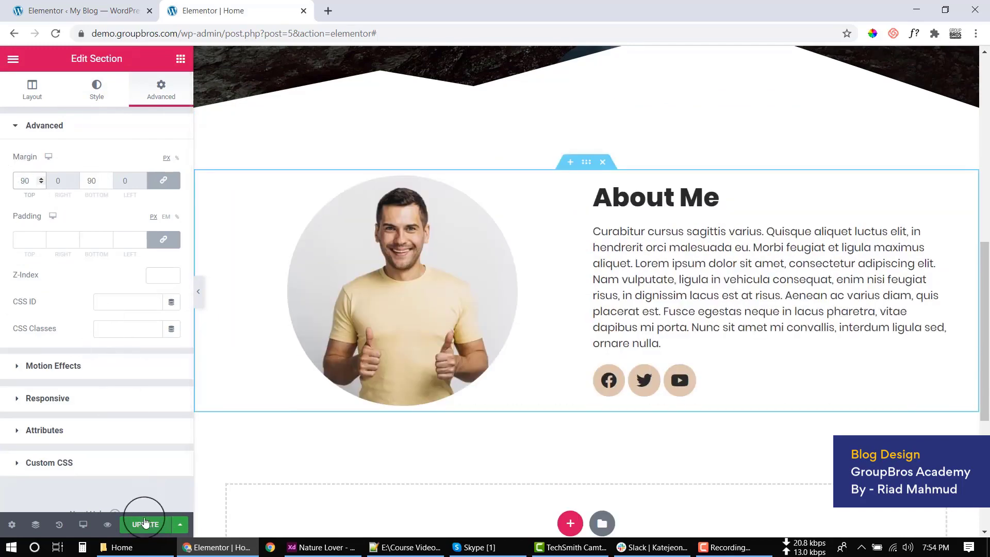
Check the mockup, unlink the About Me paragraph's margins and set its top and bottom margins to 40 px
click(322, 548)
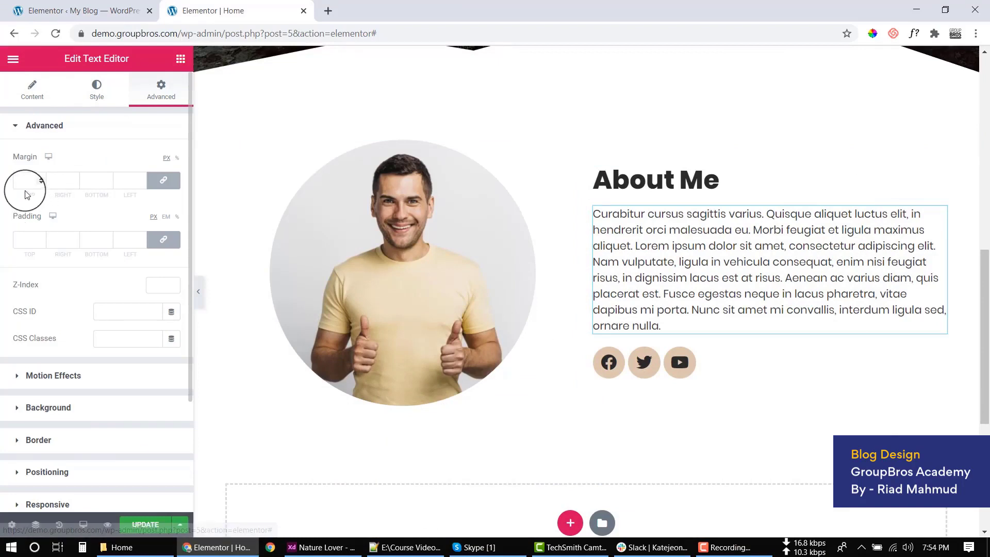
click(163, 180)
click(23, 180)
text(40)
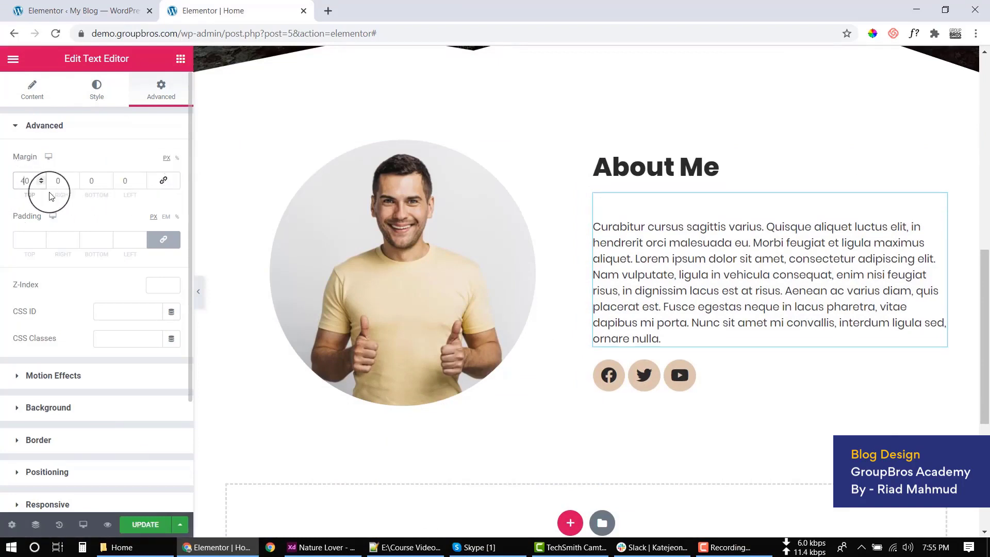
click(90, 181)
text(40)
Check the About Me section's spacing and photo size at full width and save the page update
scroll(629, 276, down, 6)
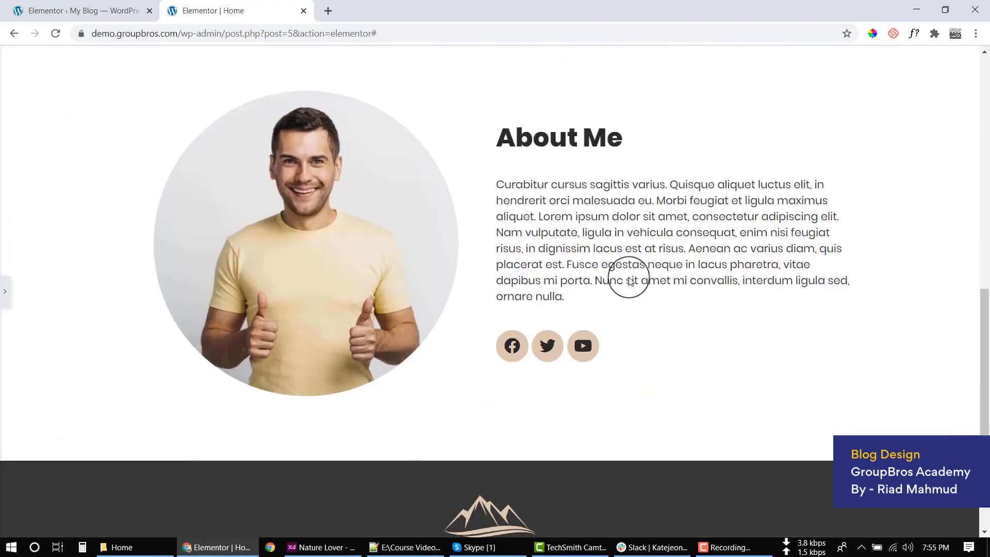
click(5, 291)
click(137, 524)
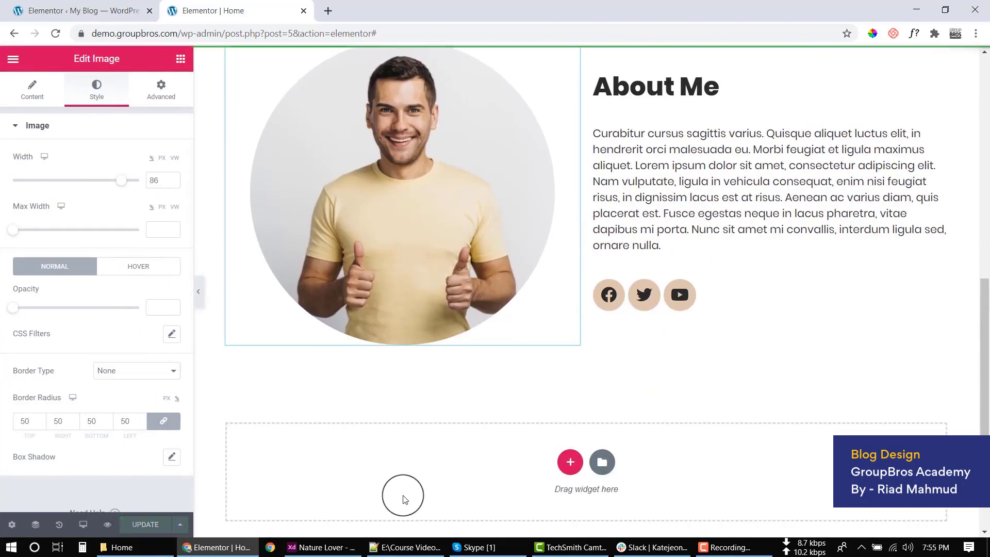
Check the mockup, then unlink the padding of the new two-column section below About Me and set its top and bottom padding to 120 px
click(321, 548)
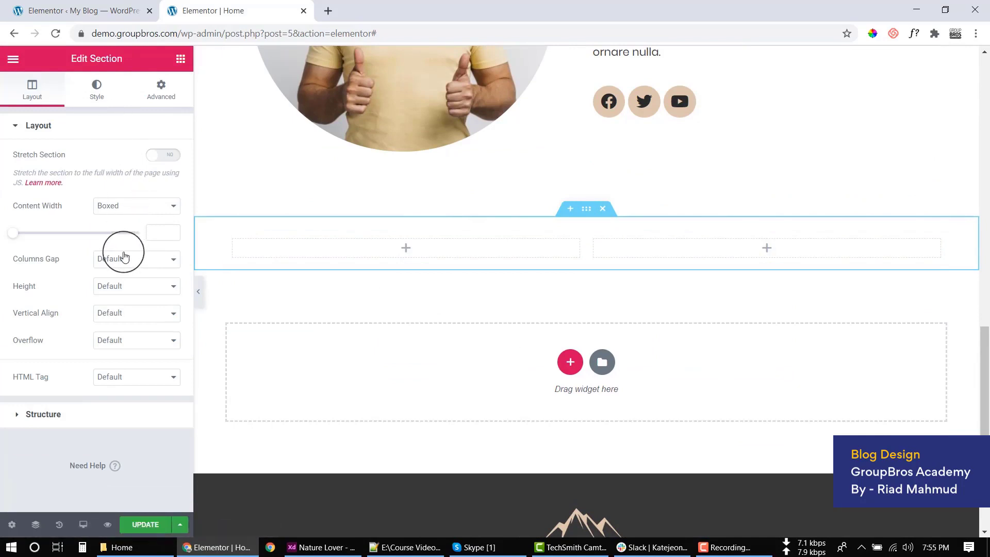
click(159, 85)
click(161, 240)
click(21, 238)
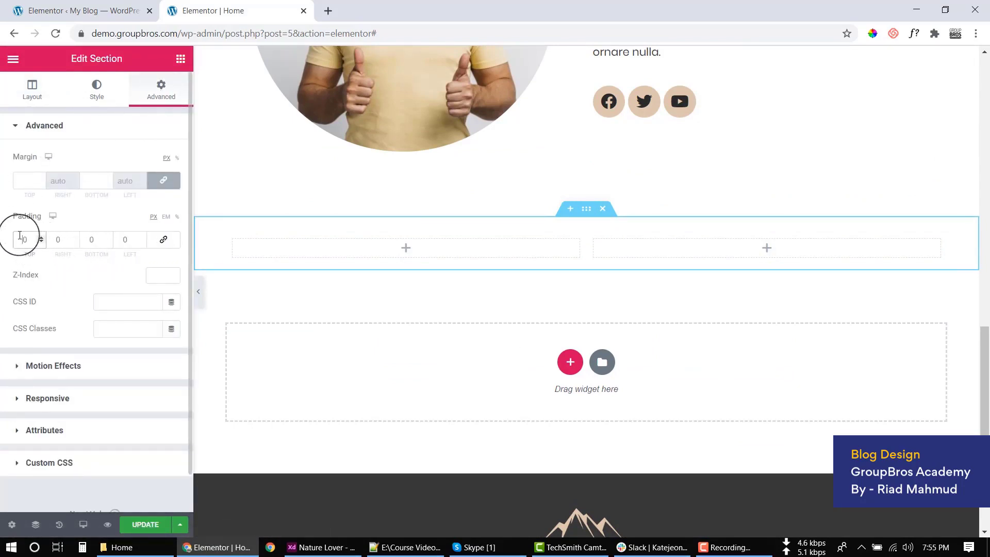
text(120)
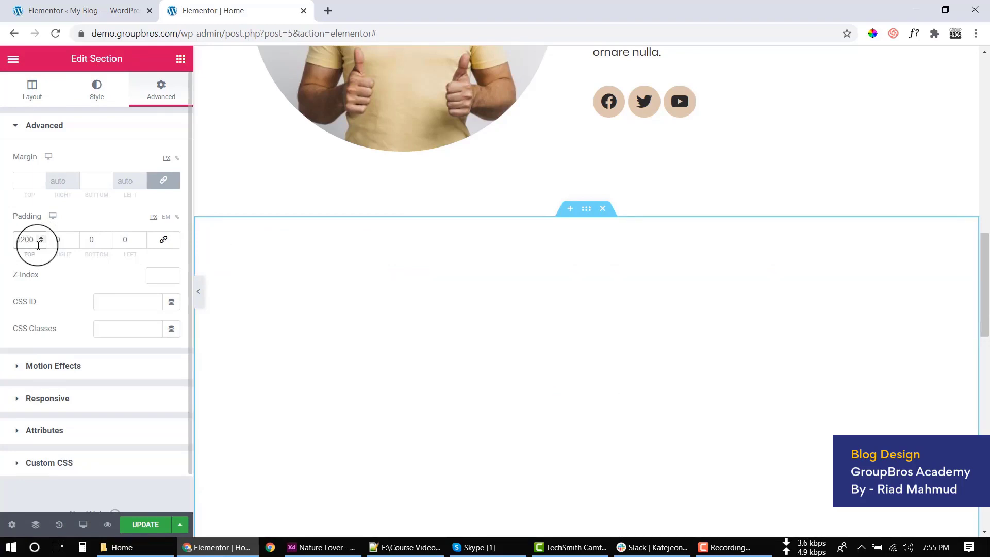
click(82, 242)
text(12)
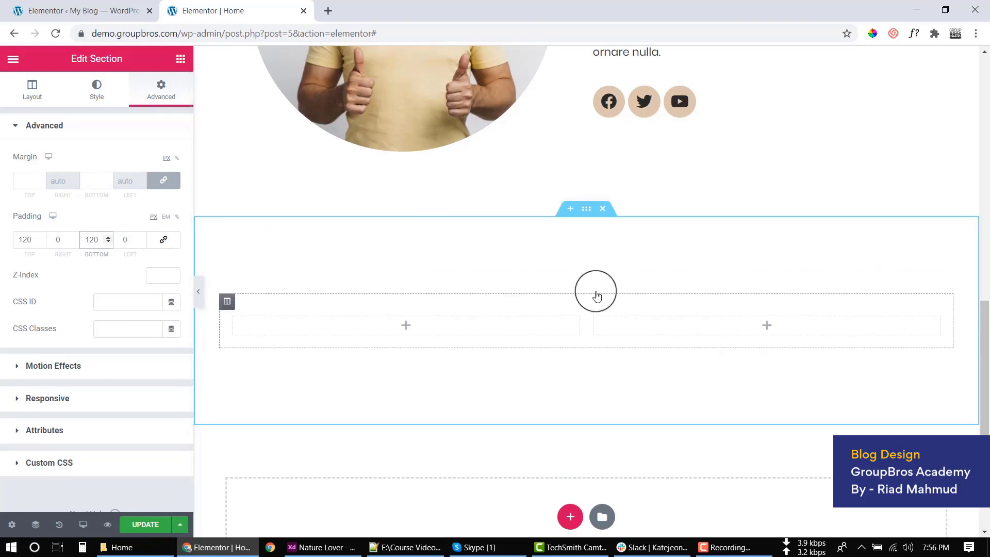
Give the section a classic background with the beige mountain image from the media library
click(114, 106)
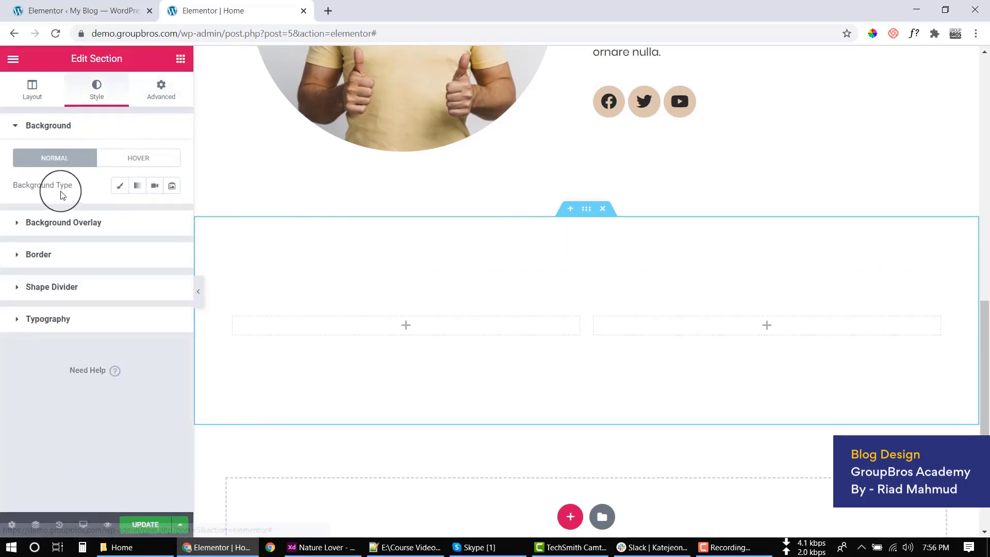
click(119, 185)
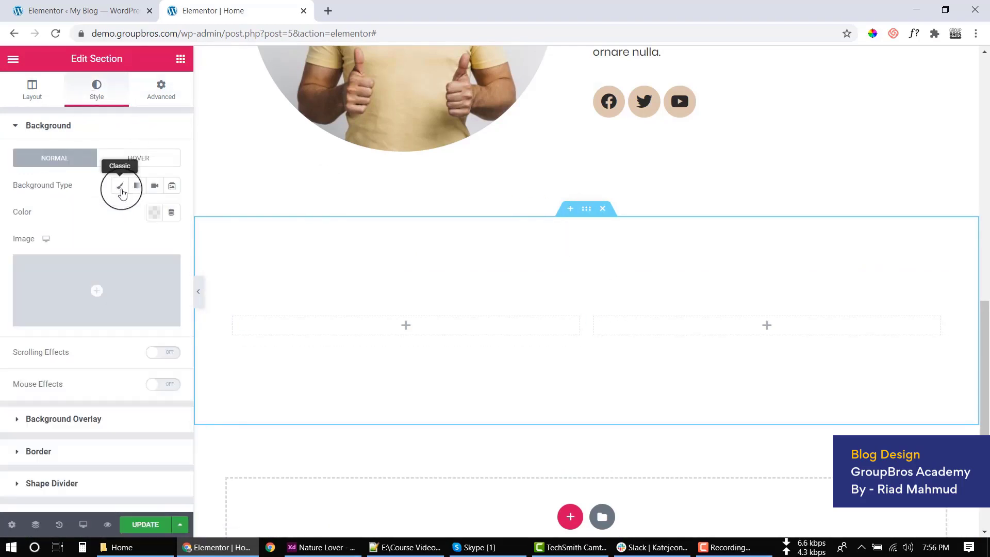
click(97, 290)
click(939, 507)
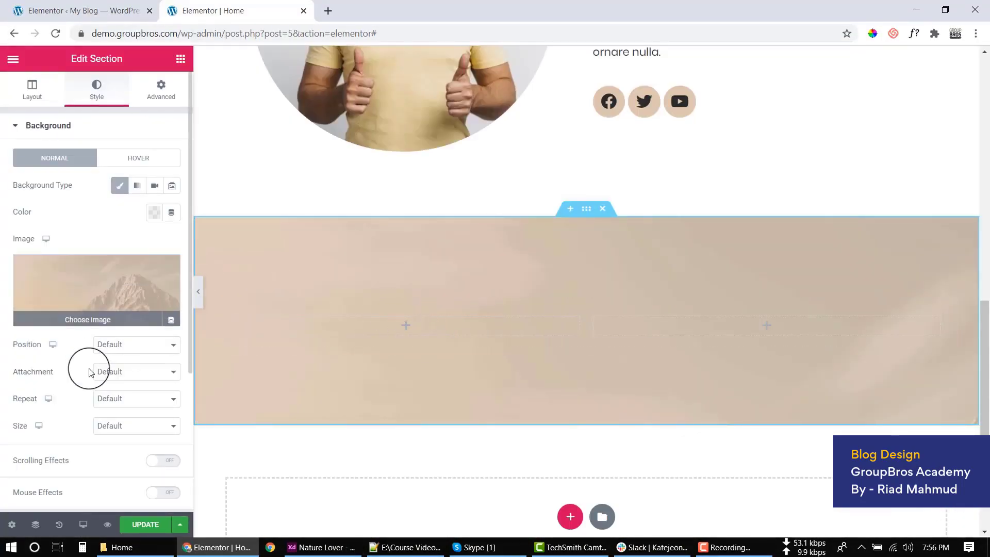
Set the background image's position to Center Center, its repeat to No-repeat and its size to Cover
click(130, 345)
click(129, 371)
click(132, 399)
click(125, 424)
click(131, 426)
click(125, 463)
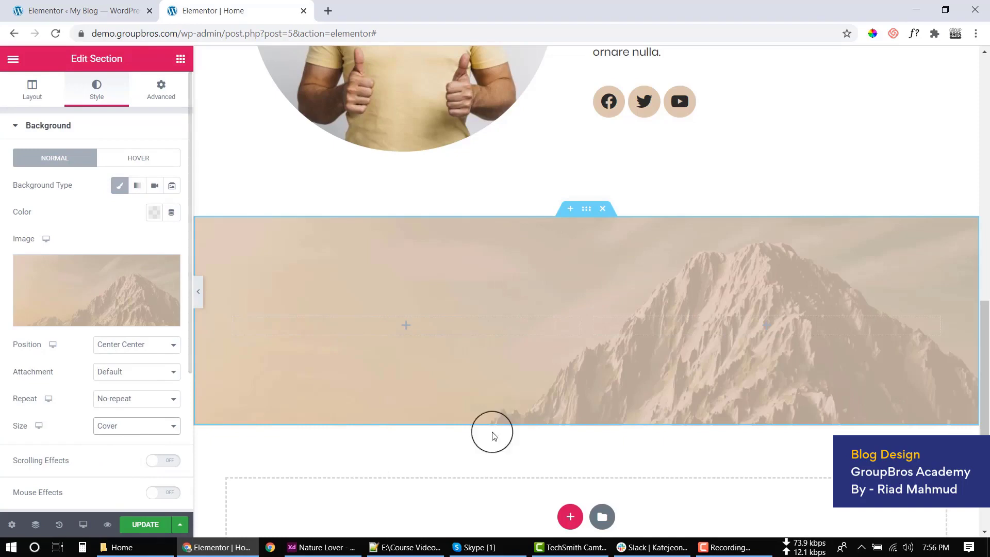
Check the Featured Places mockup and place a Call to Action widget in the inner section's first column
click(400, 328)
click(320, 547)
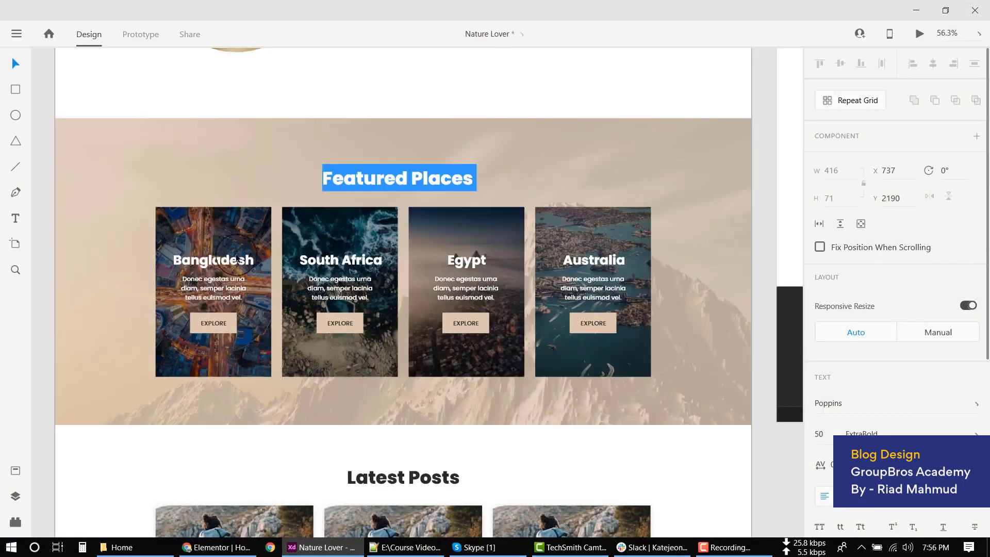
key(alt+Tab)
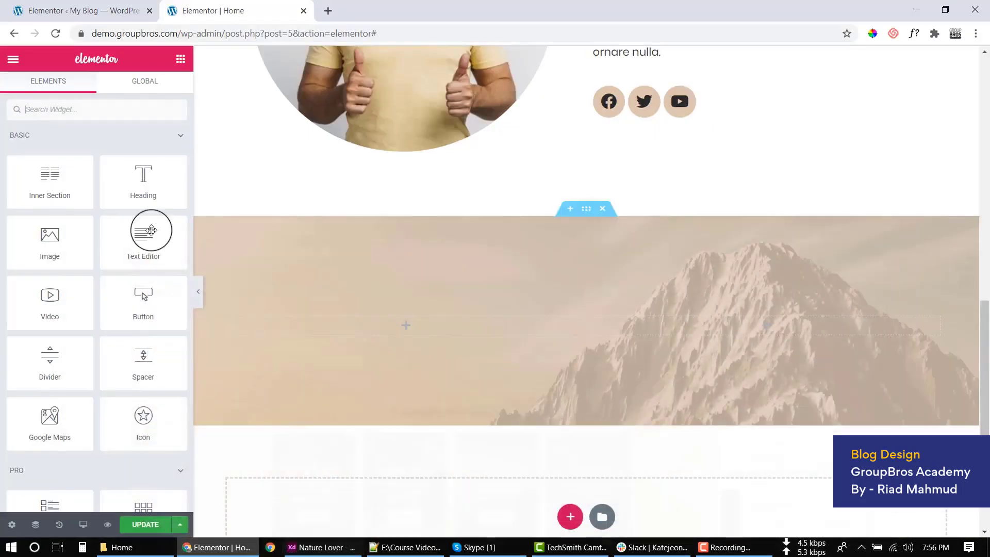
click(77, 116)
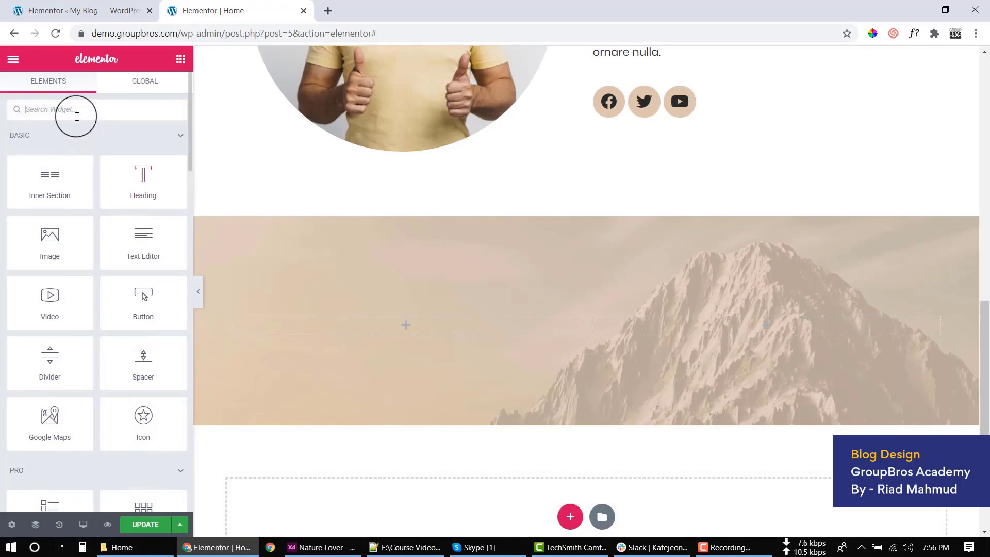
text(call)
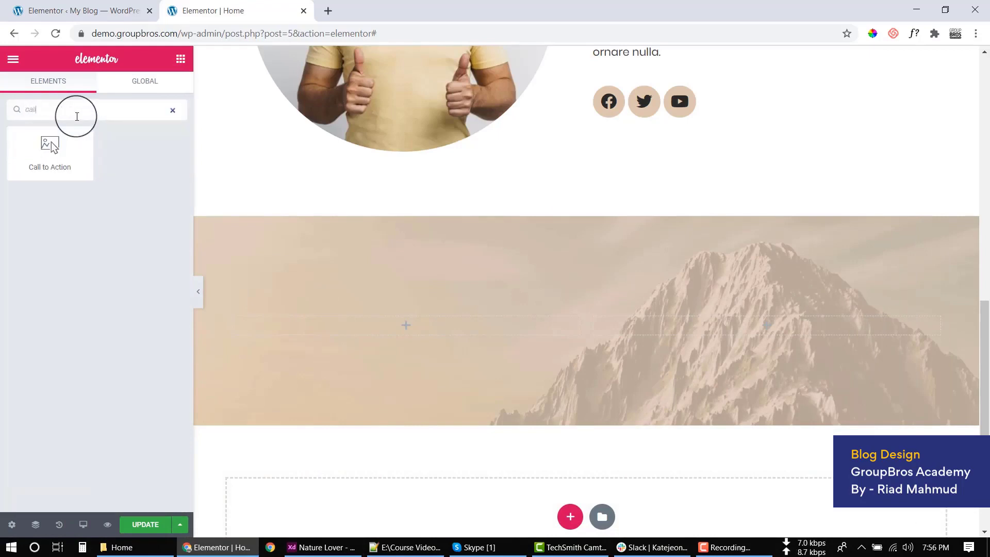
drag(44, 150, 406, 334)
Check the mockup's place cards and duplicate the Call to Action column twice to make a four-column row
key(alt+Tab)
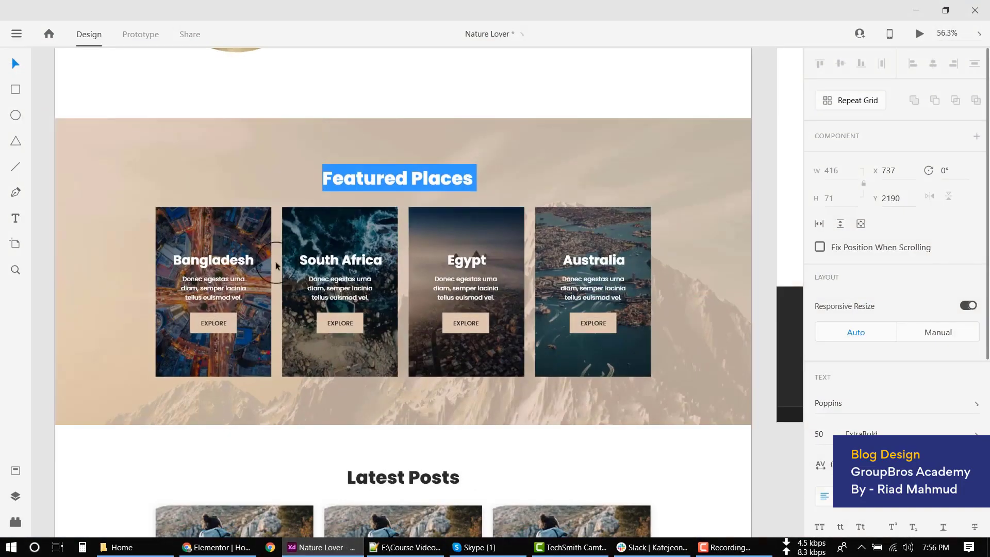
click(412, 548)
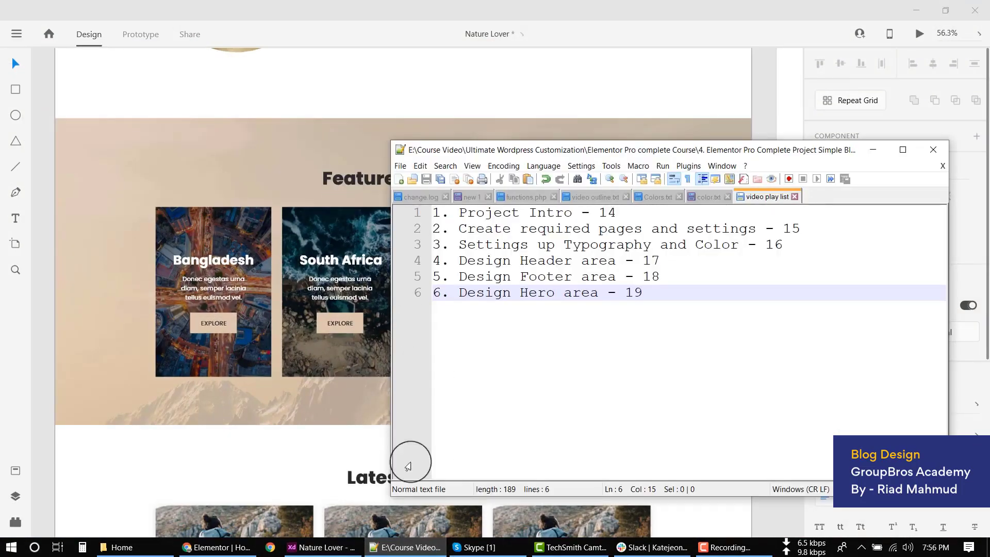
click(420, 548)
click(217, 548)
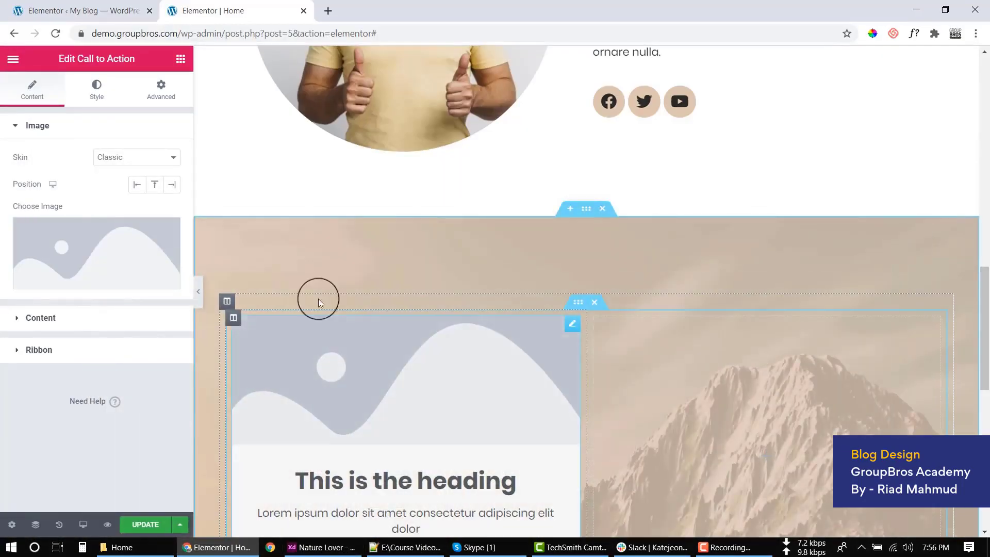
right_click(234, 318)
click(265, 341)
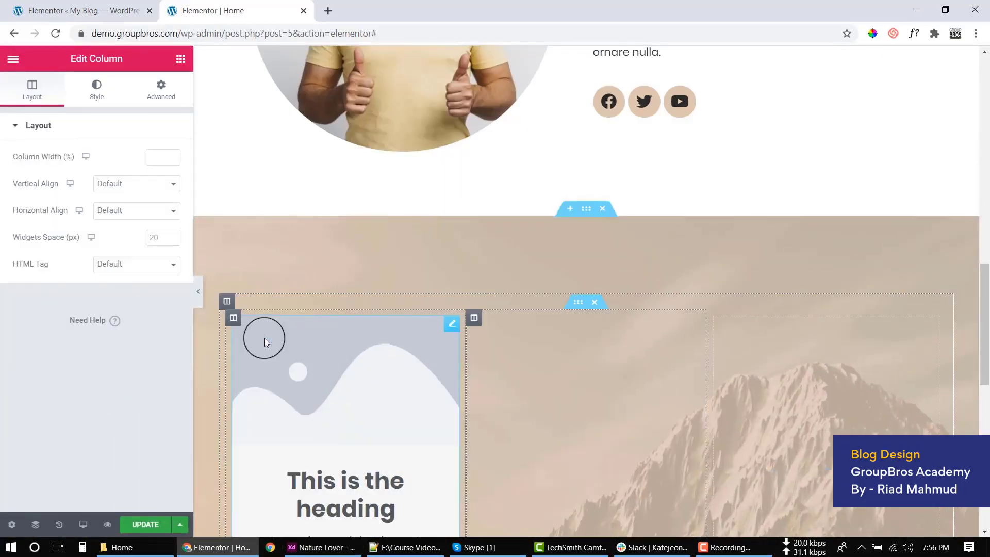
right_click(473, 317)
click(575, 385)
Switch the first Call to Action card to the Cover skin and open its image selection
scroll(578, 389, down, 4)
click(315, 232)
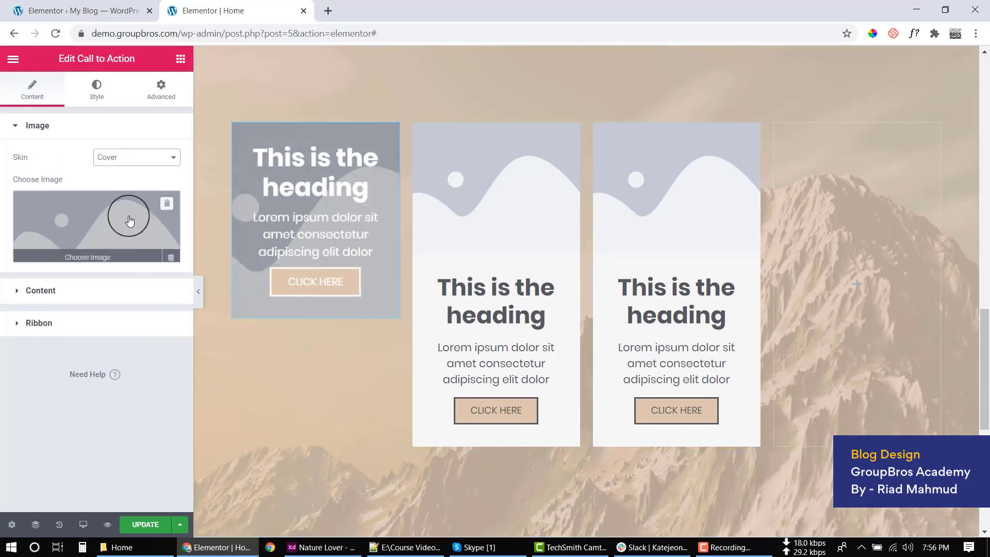
click(128, 215)
Copy the first card's title, Bangladesh, from the Featured Places mockup
click(332, 550)
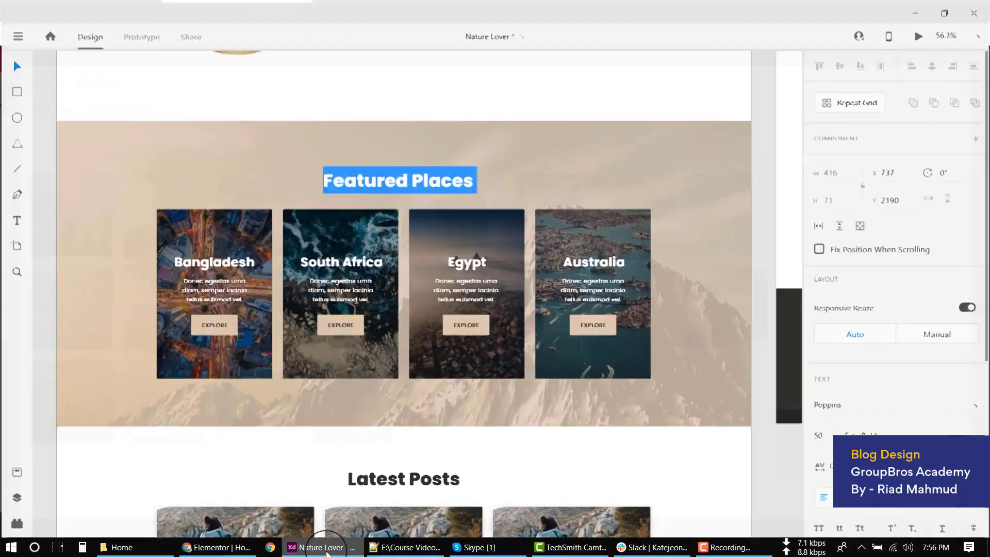
key(Escape)
double_click(229, 263)
double_click(230, 264)
key(ctrl+c)
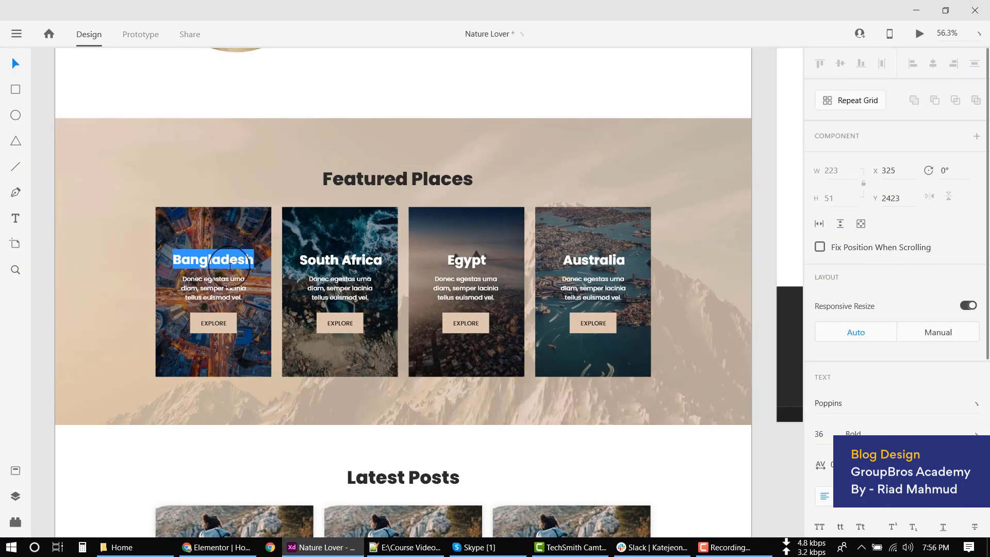
Insert the aerial city intersection photo in the first card and replace its title with Bangladesh
click(360, 542)
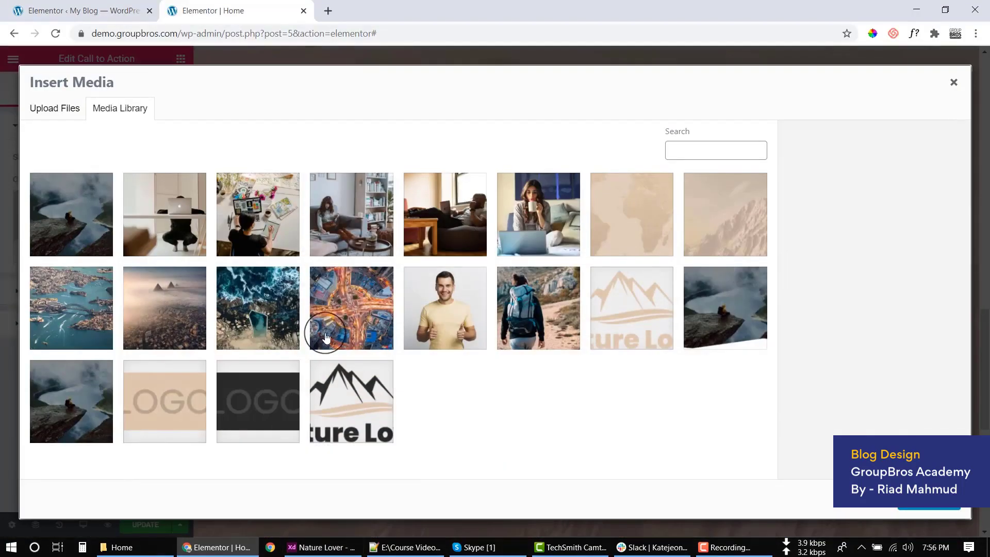
click(916, 510)
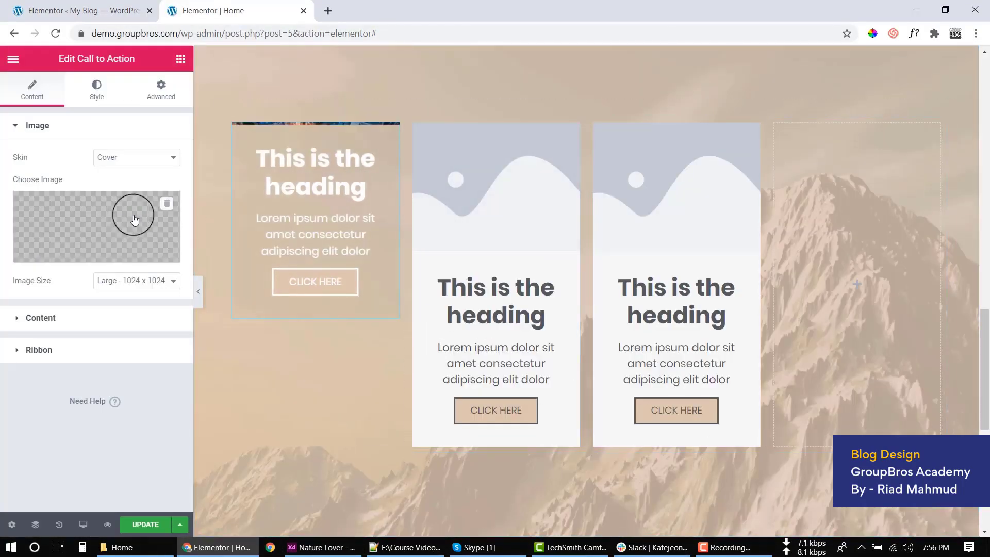
click(61, 320)
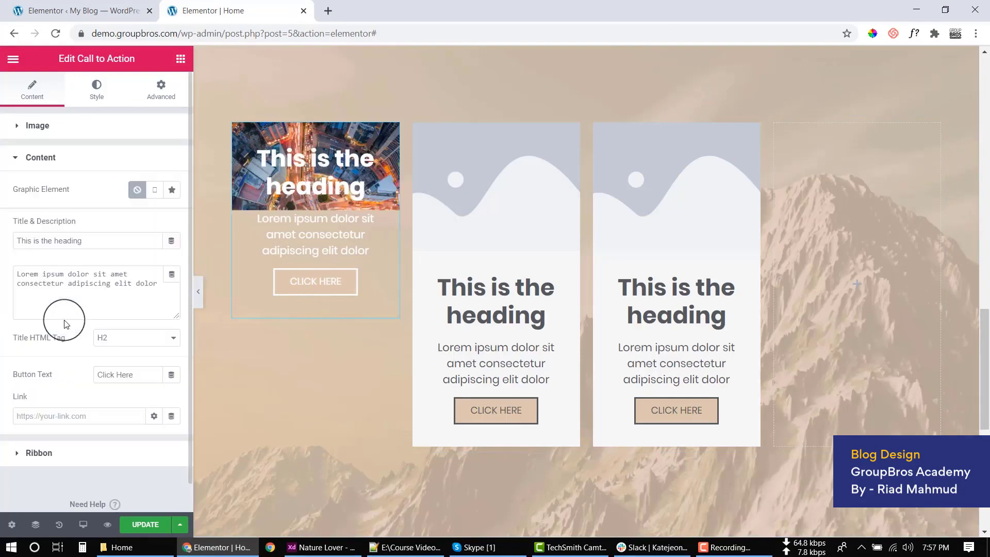
double_click(81, 247)
key(ctrl+a)
key(ctrl+v)
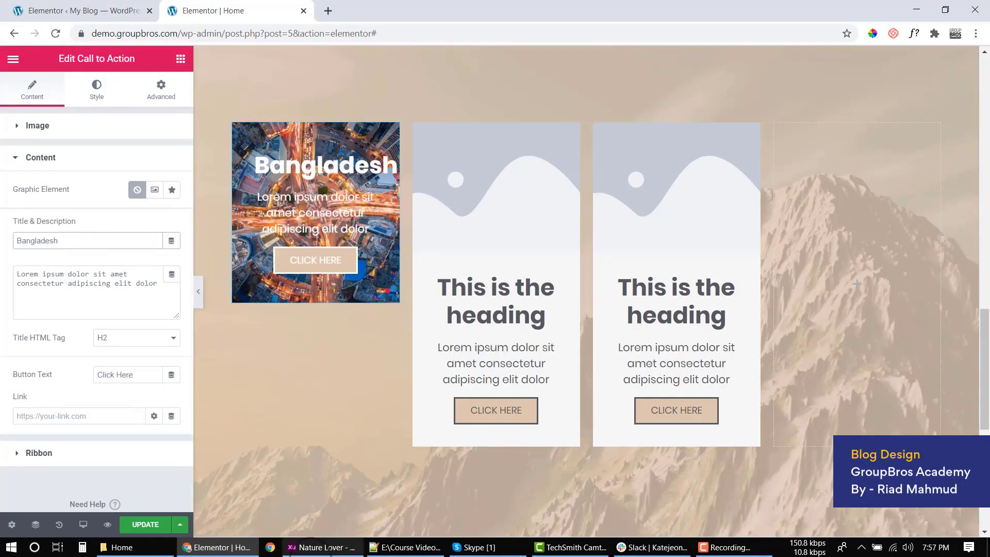
Copy the Bangladesh card's description from the mockup and paste it over the first card's placeholder description
click(321, 547)
double_click(209, 293)
key(ctrl+c)
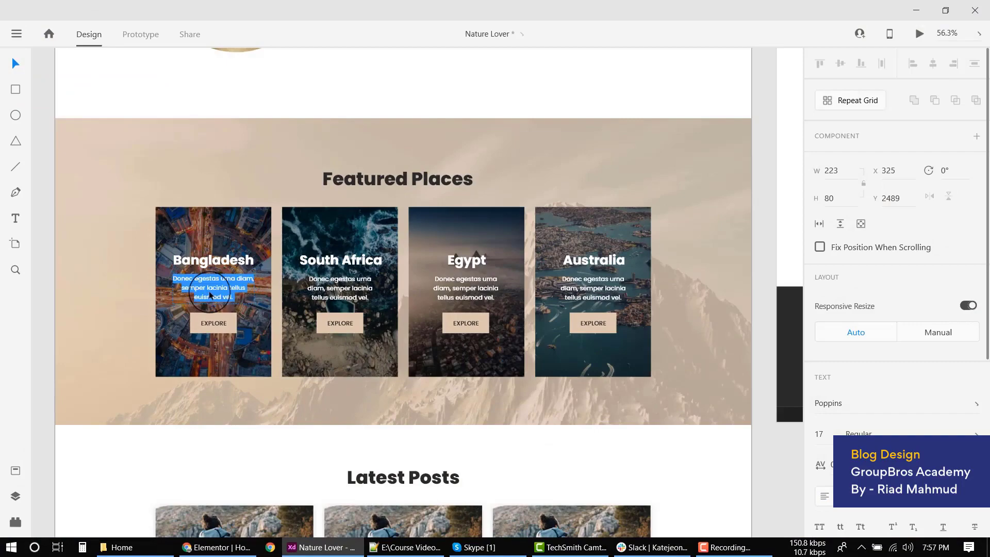
click(310, 548)
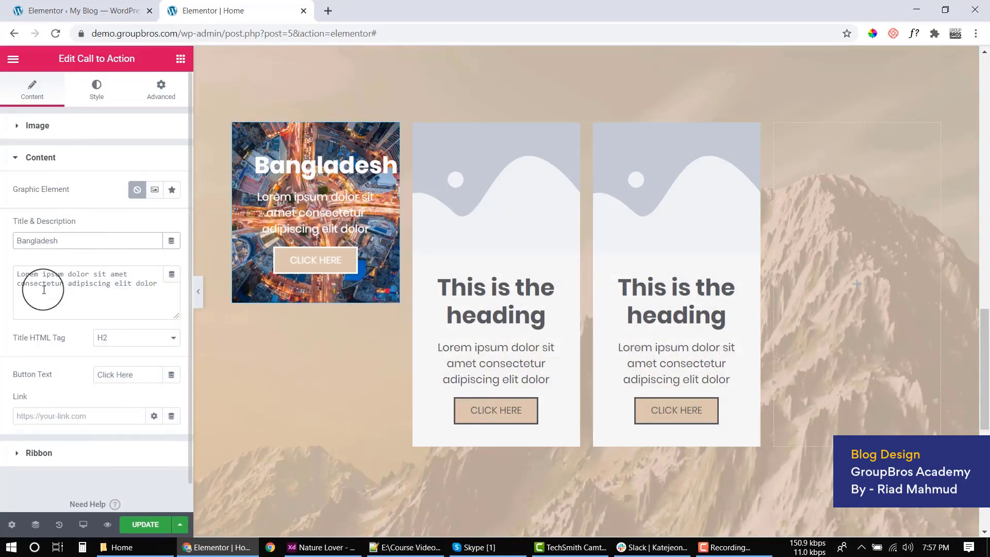
click(49, 289)
key(ctrl+a)
key(ctrl+v)
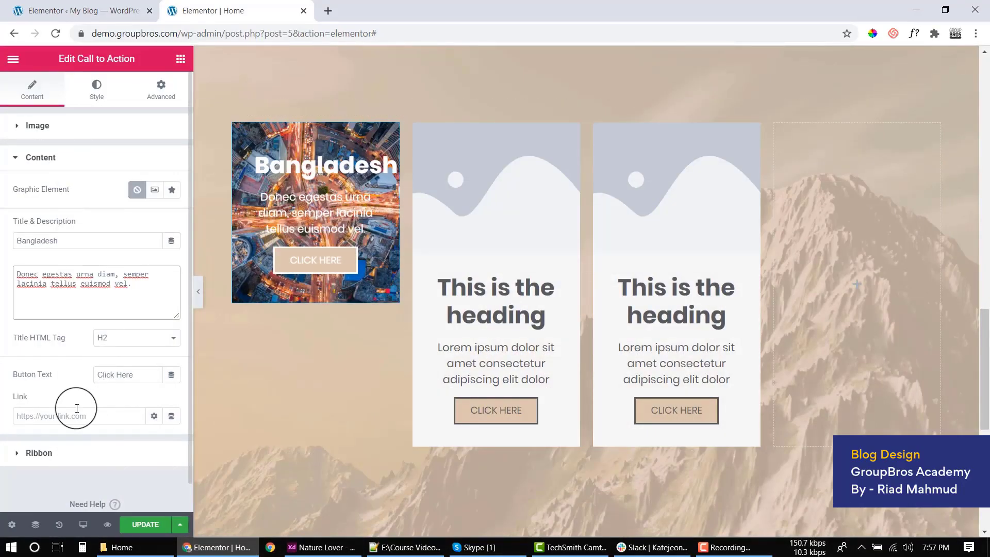
Set the Bangladesh card's button text to Explore and check its ribbon settings
click(136, 375)
key(ctrl+a)
text(E)
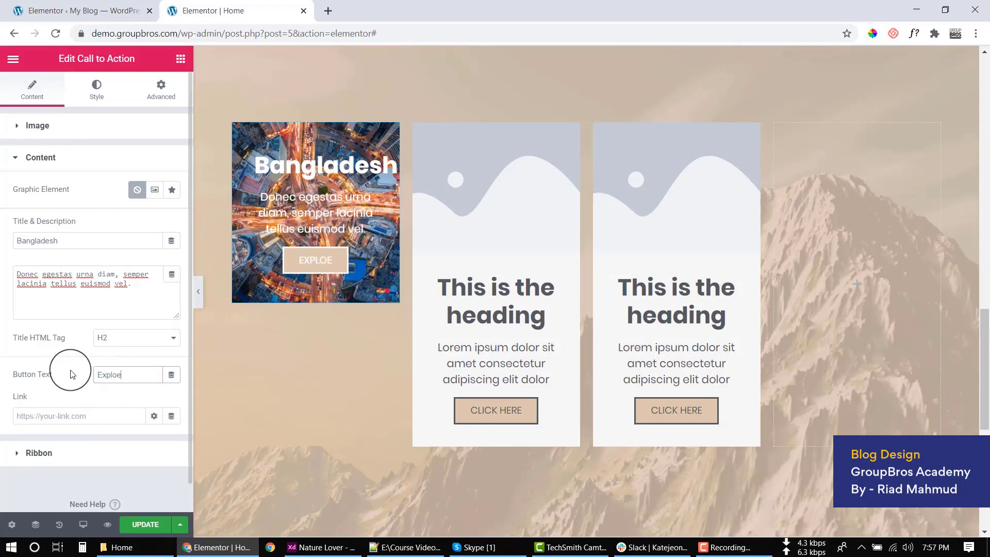
text(rexplo)
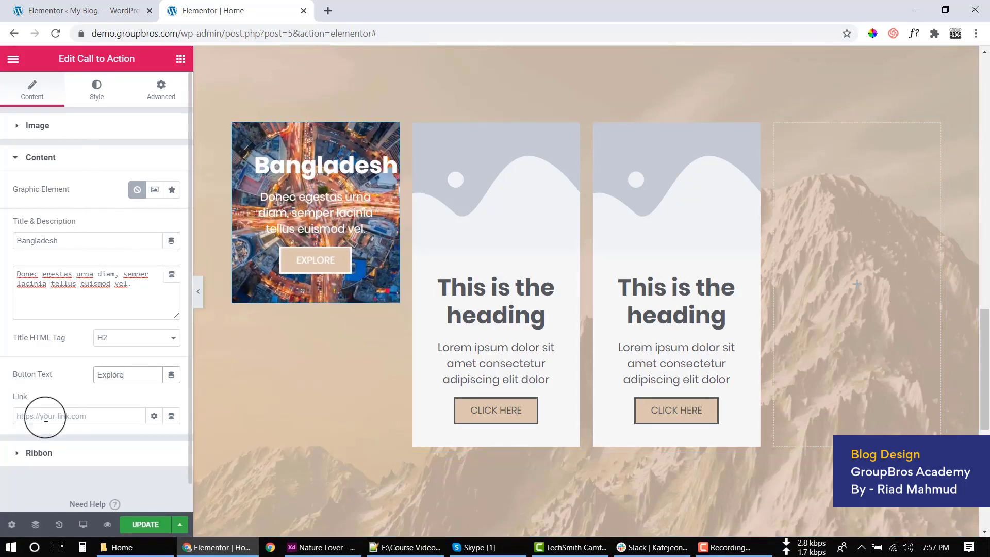
click(19, 452)
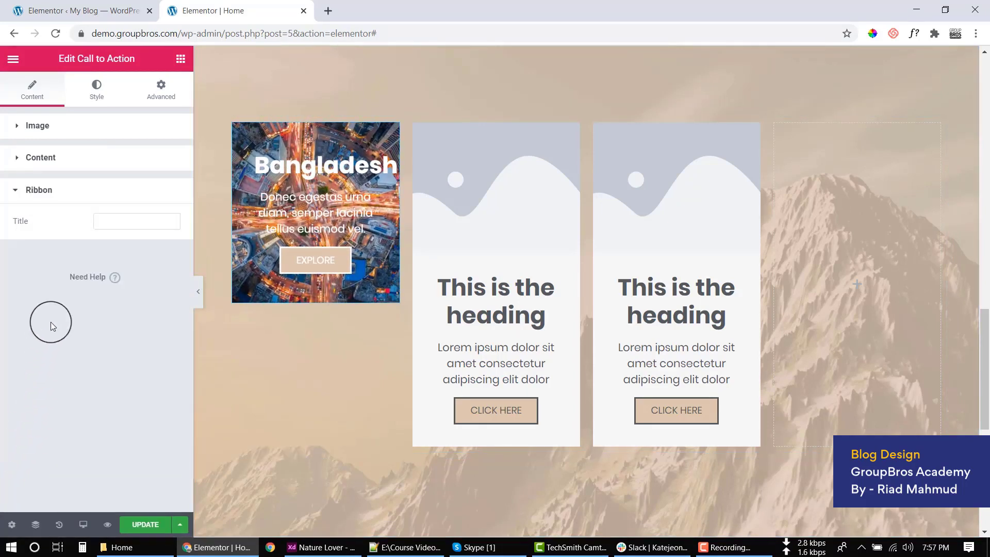
click(40, 159)
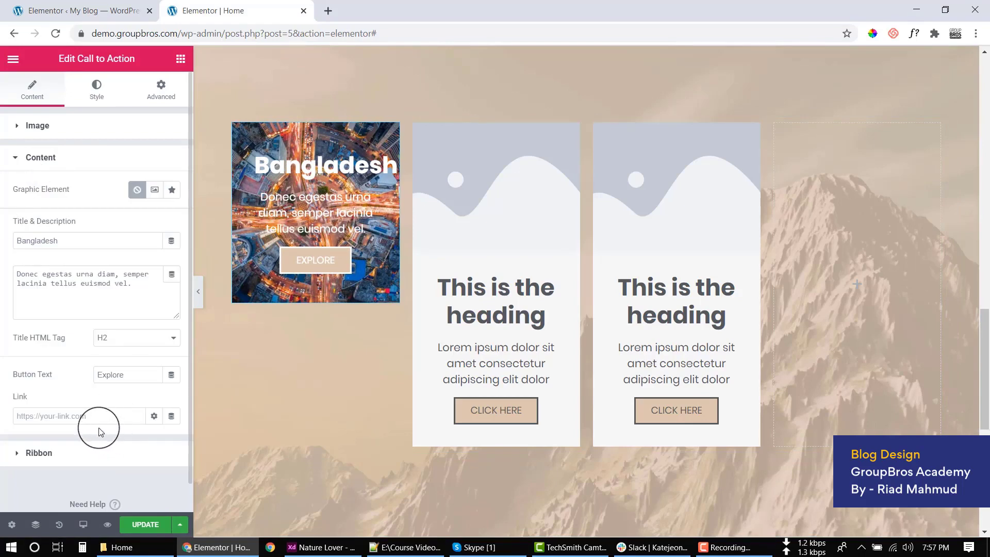